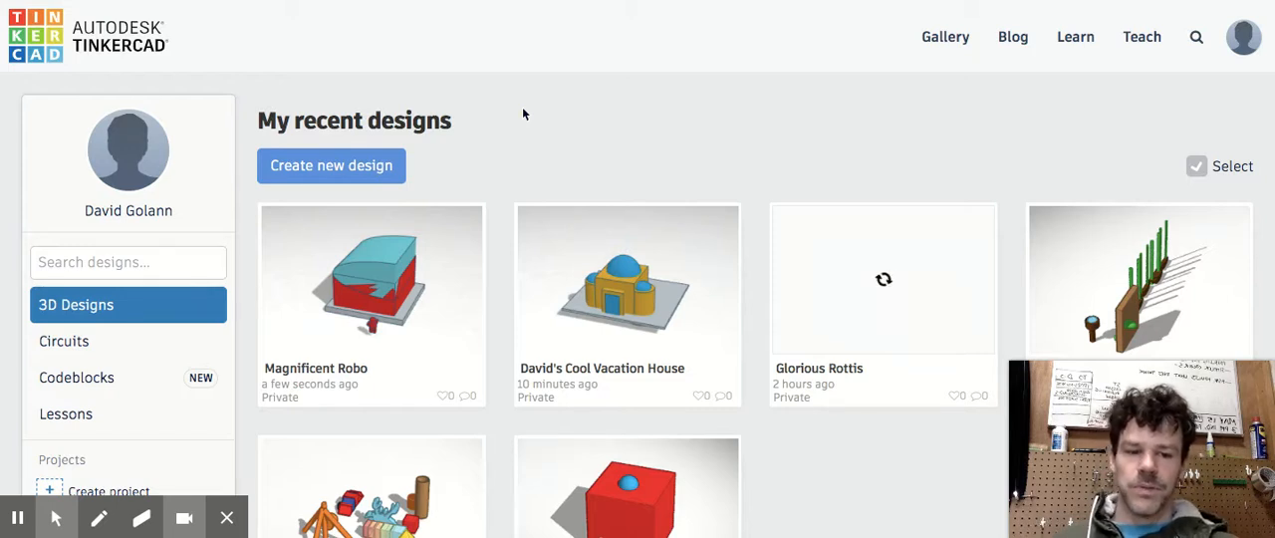
# Create a new 3D design and name it with the owner's first name in possessive form followed by "escape cottage"
pyautogui.click(340, 168)
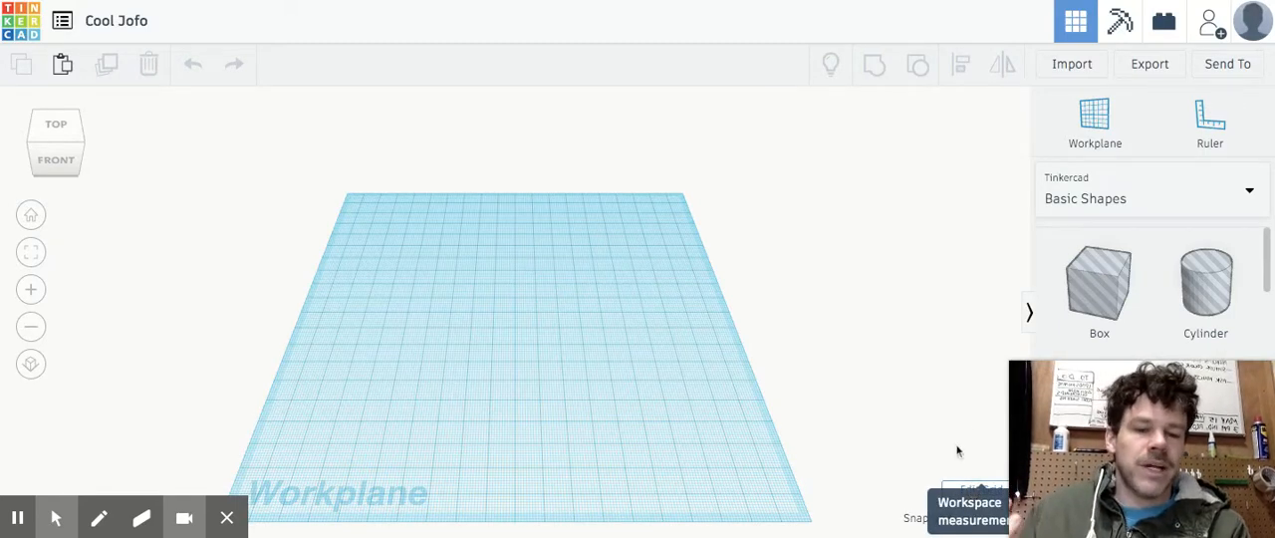
pyautogui.click(968, 492)
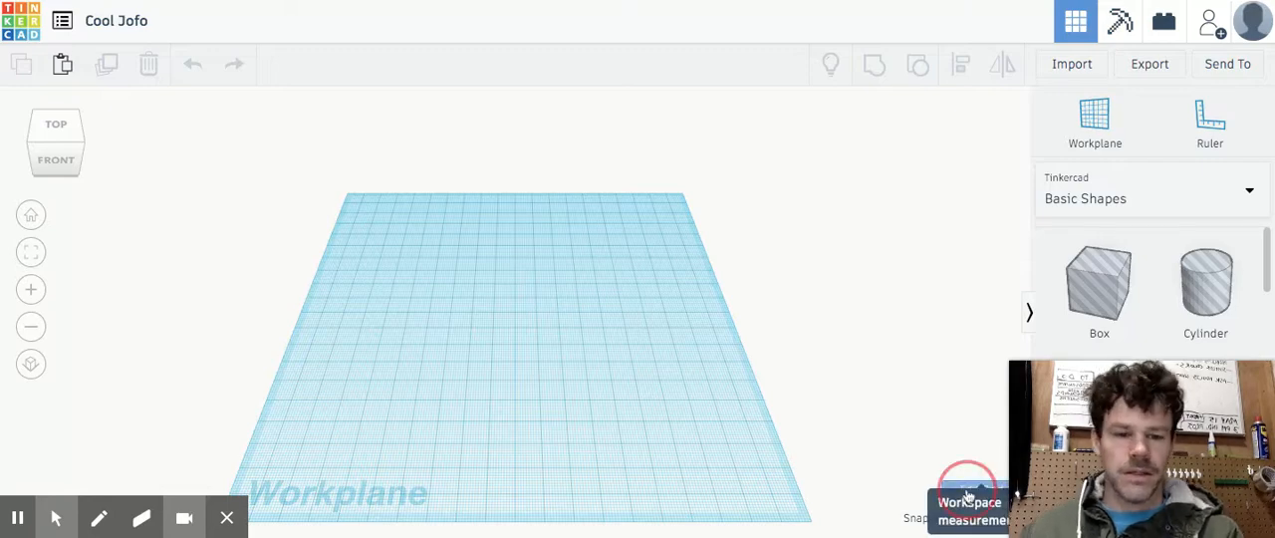
pyautogui.click(819, 158)
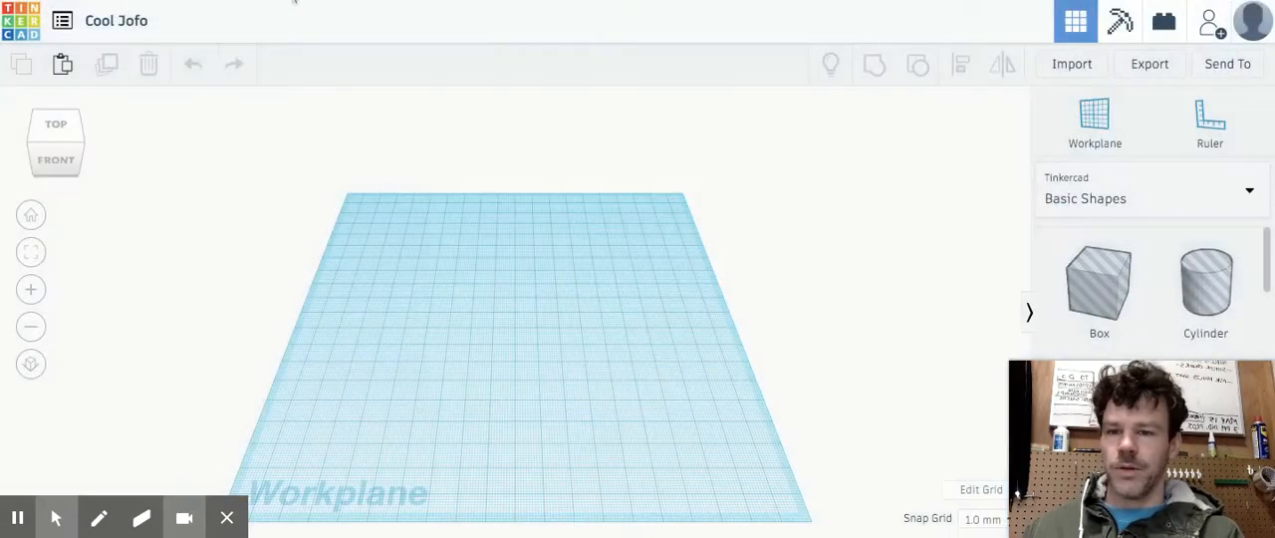
pyautogui.click(143, 21)
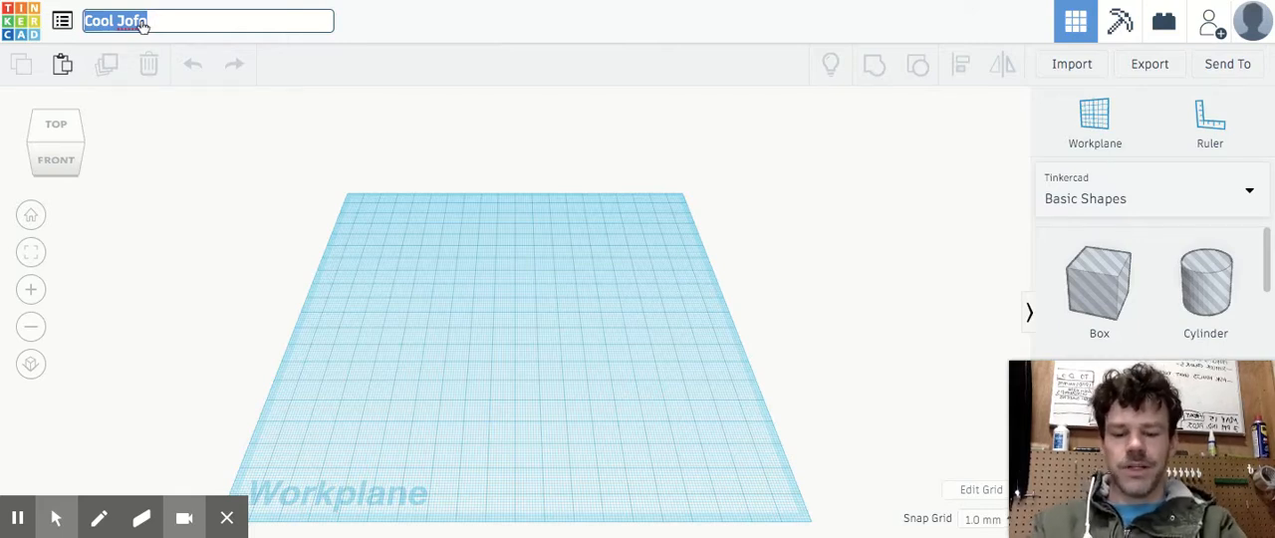
pyautogui.write("David's escape cottage")
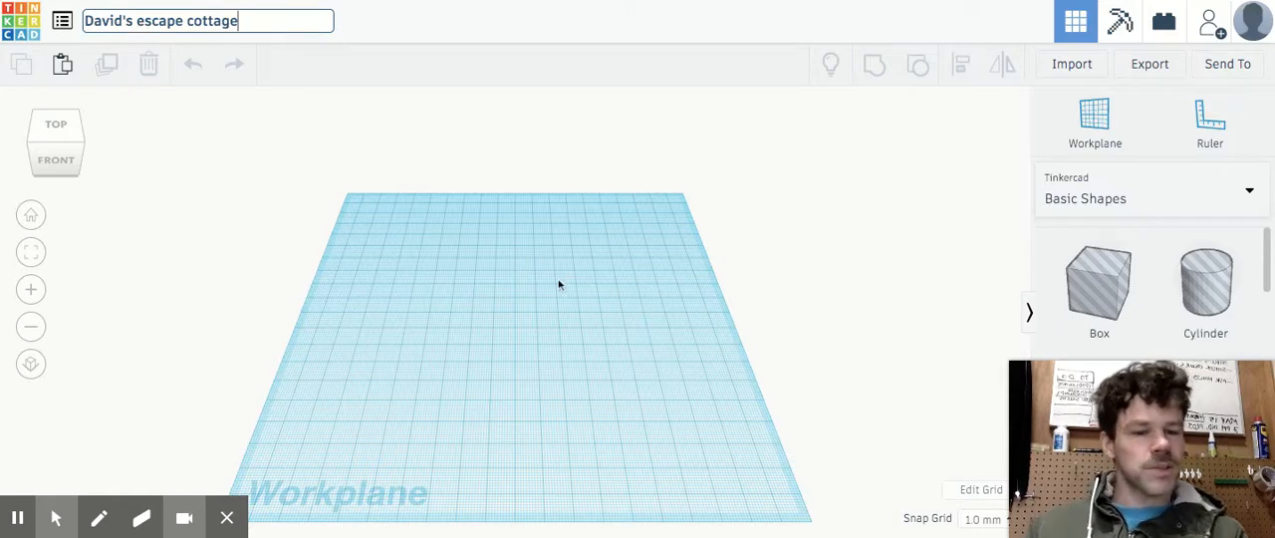
pyautogui.click(751, 297)
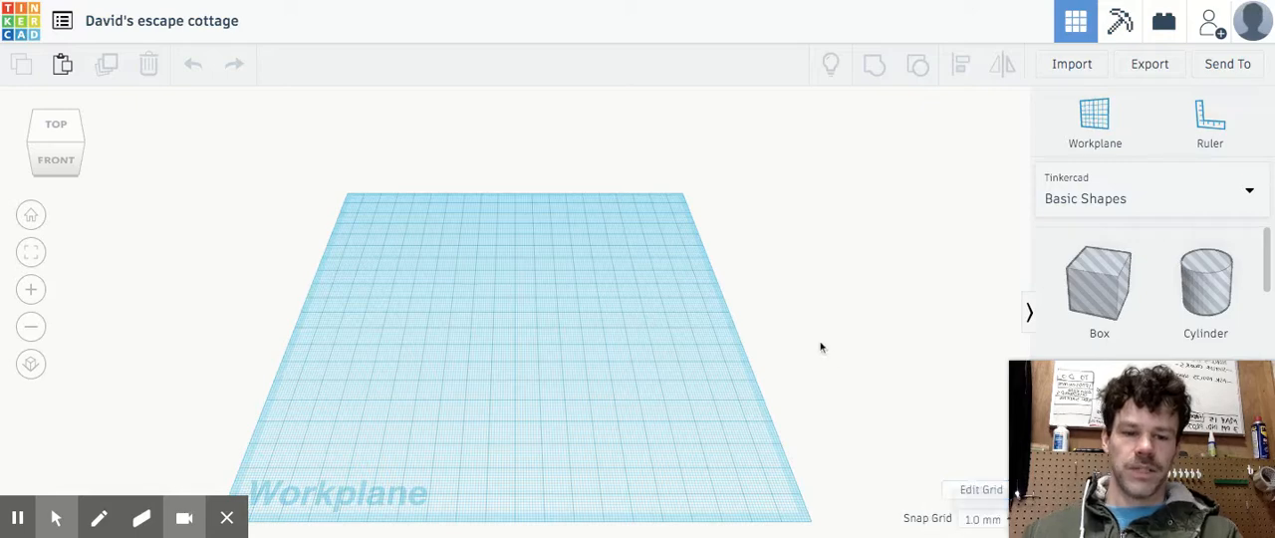
# Set the workplane grid units to inches and its size to 12 by 12
pyautogui.click(971, 491)
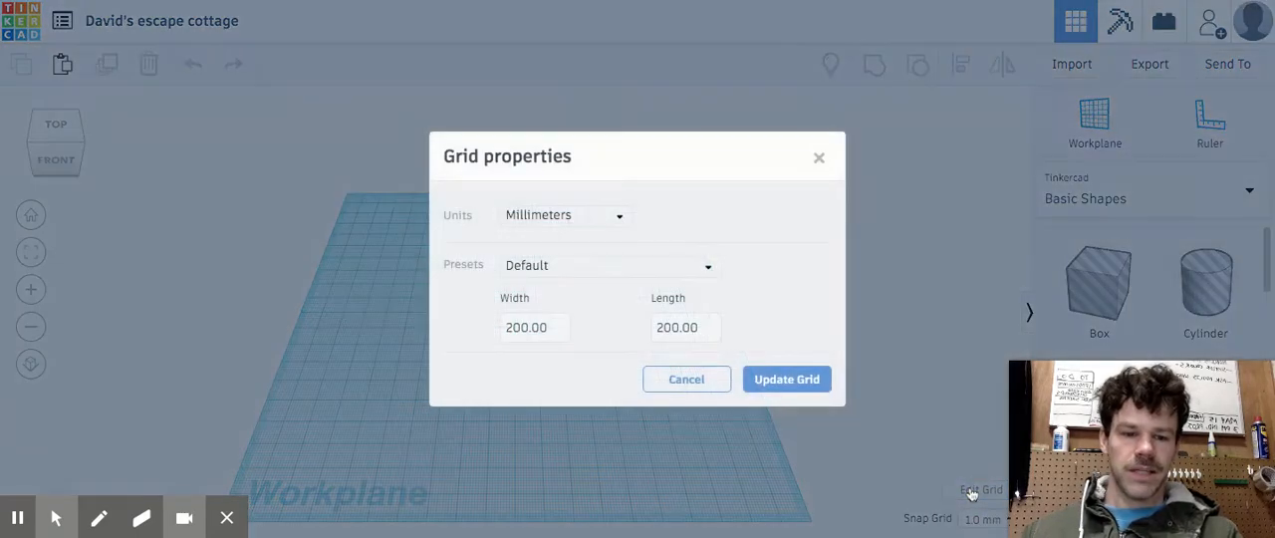
pyautogui.click(619, 215)
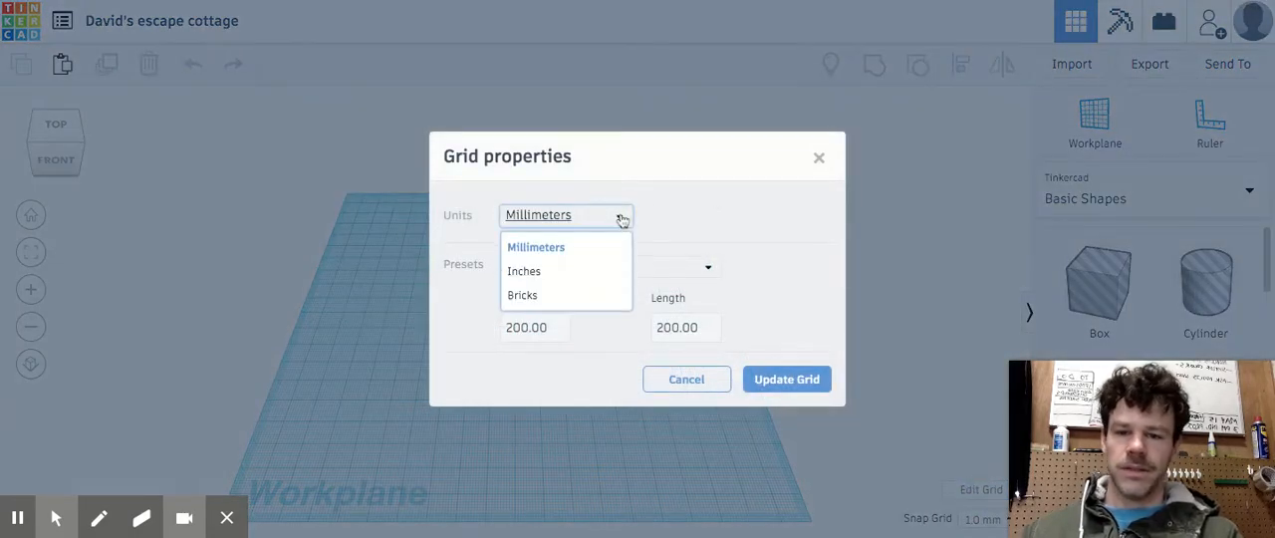
pyautogui.click(598, 276)
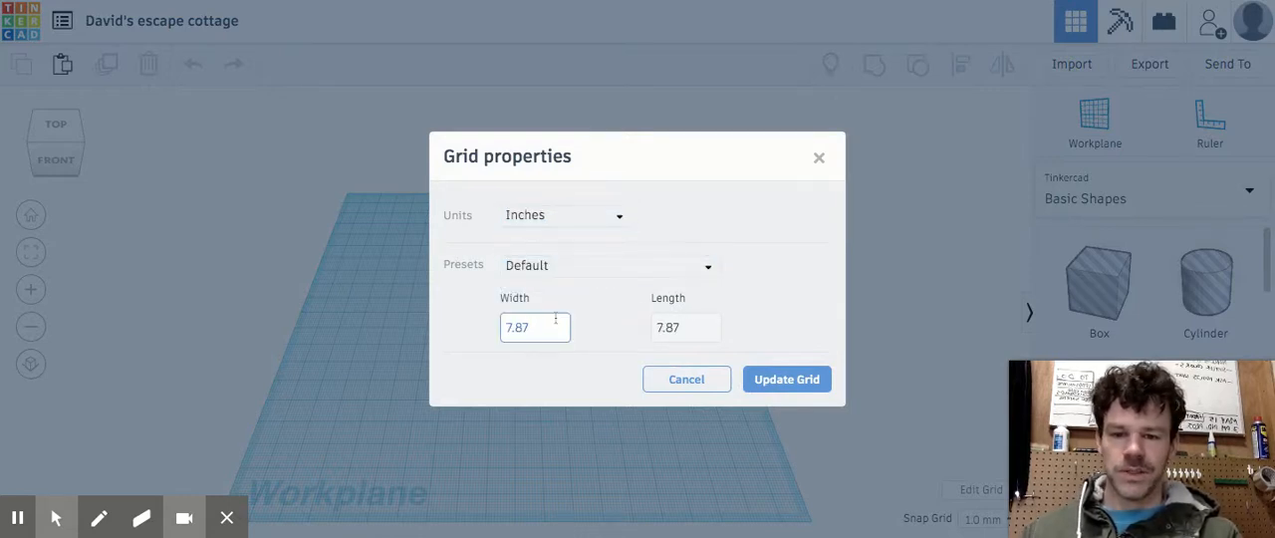
pyautogui.click(552, 324)
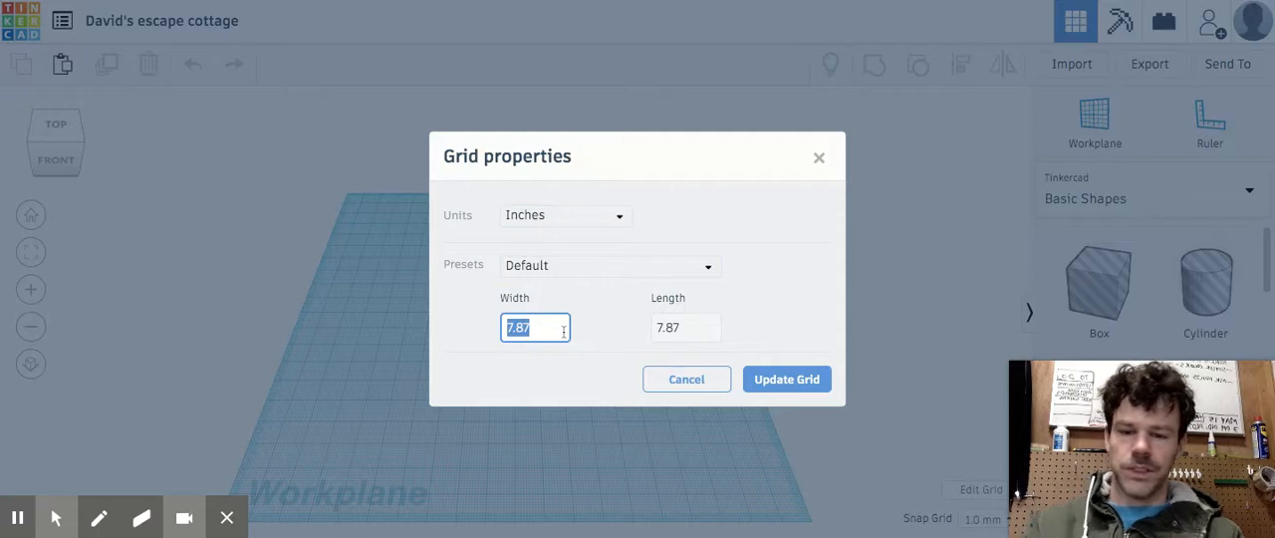
pyautogui.write('12')
pyautogui.click(685, 328)
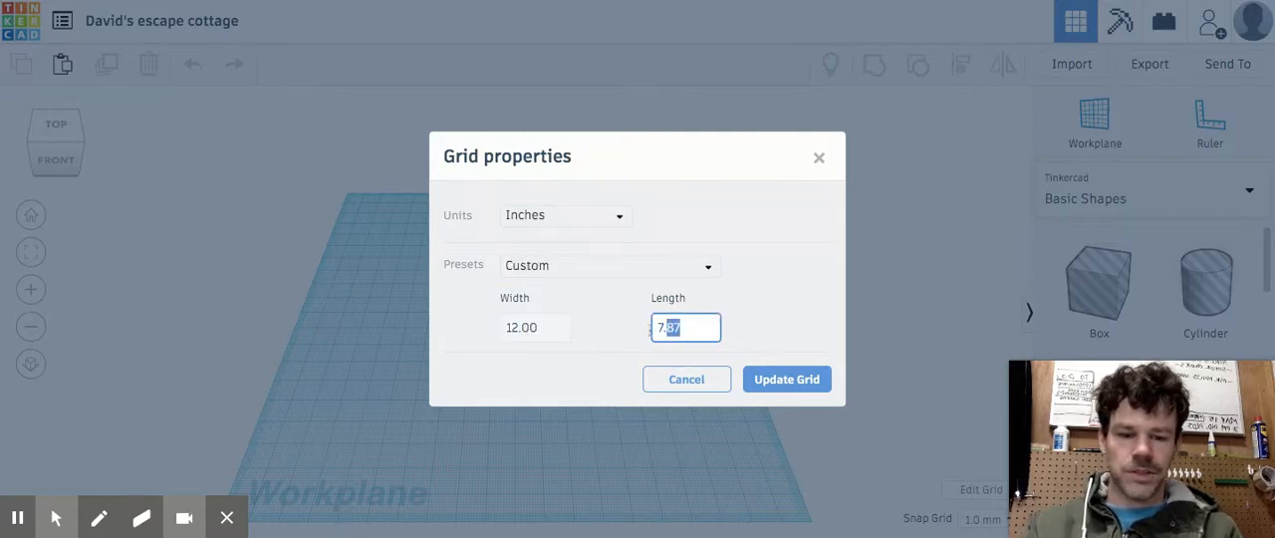
pyautogui.write('12')
pyautogui.click(786, 379)
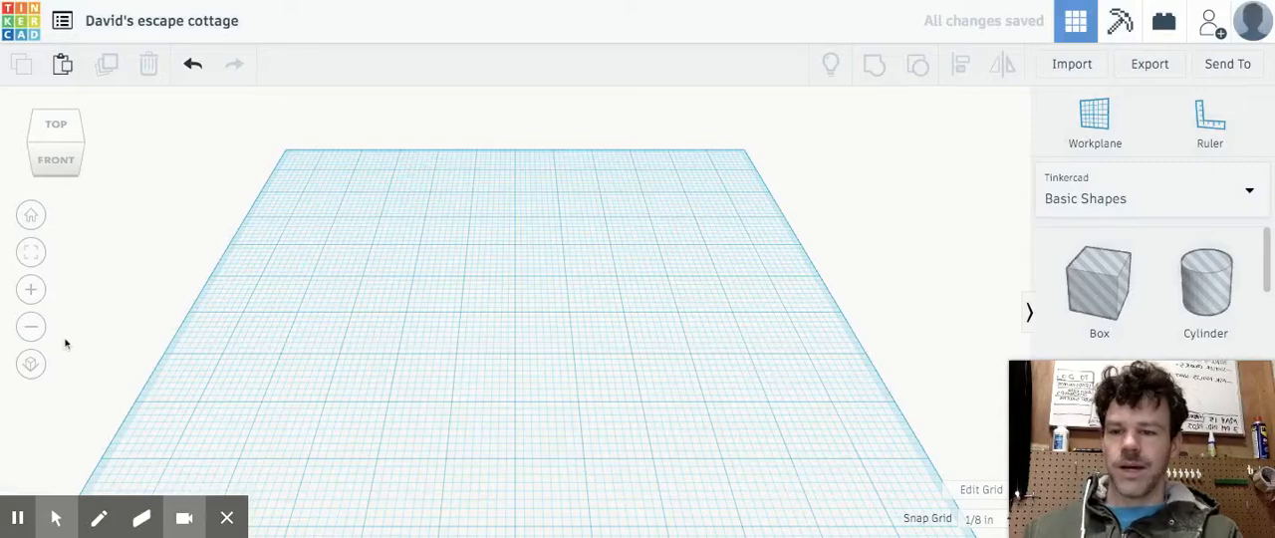
# Place a solid red box on the workplane
pyautogui.click(30, 328)
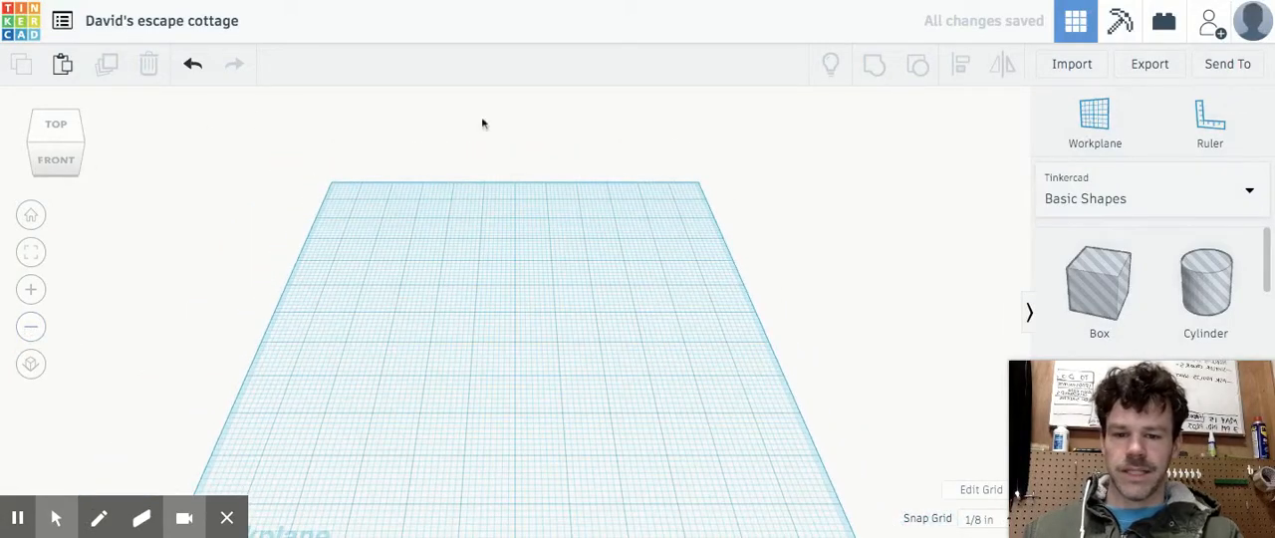
pyautogui.click(78, 163)
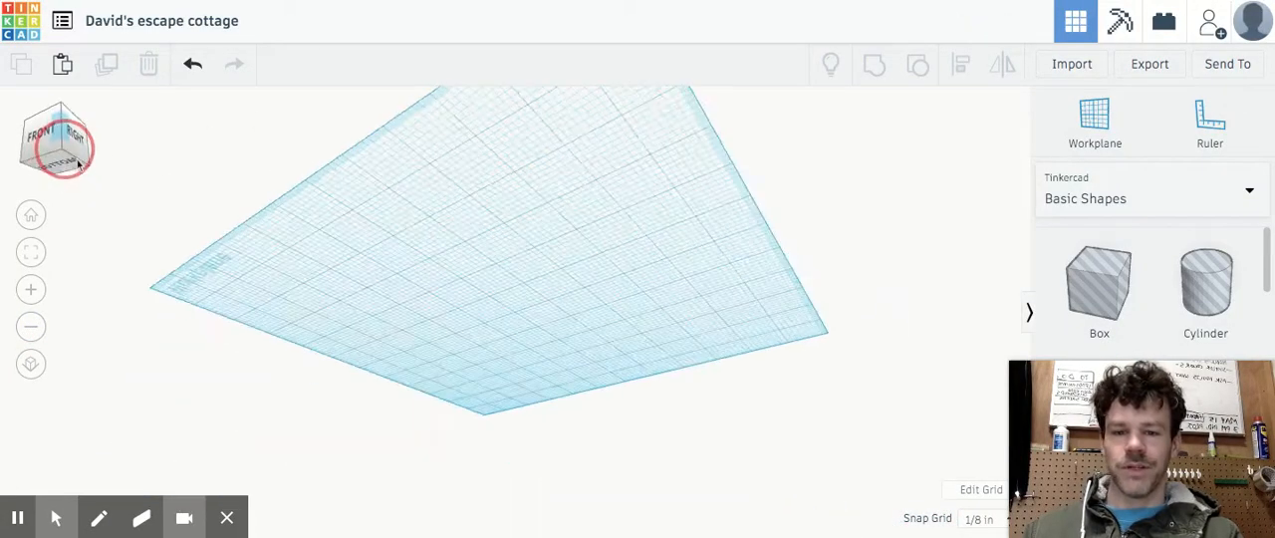
pyautogui.moveTo(71, 157); pyautogui.dragTo(81, 160)
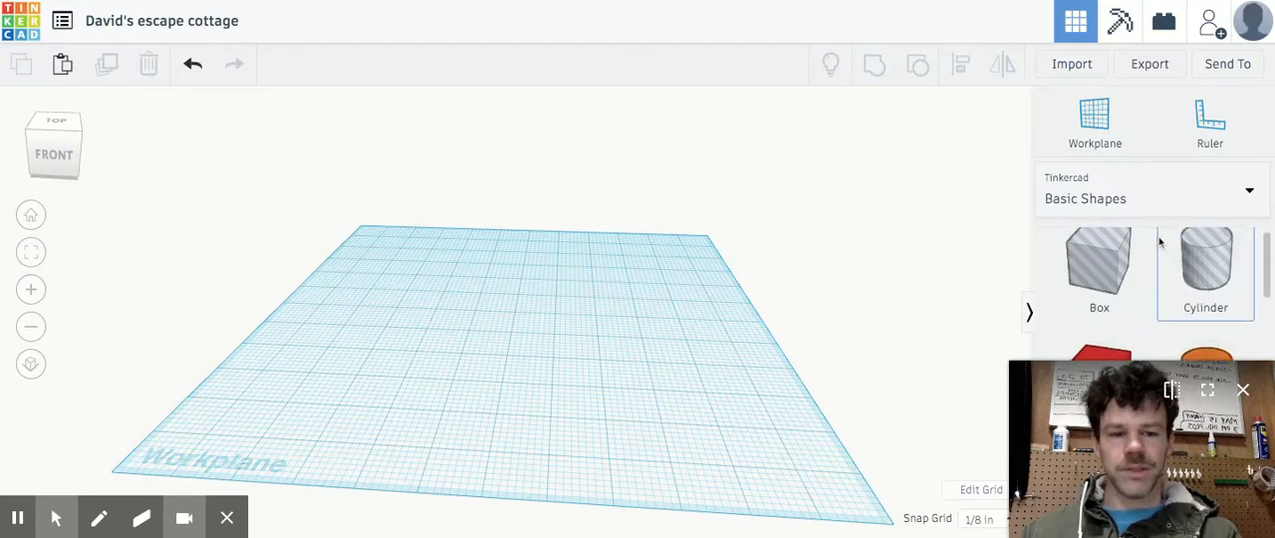
pyautogui.scroll(-1, 1156, 267)
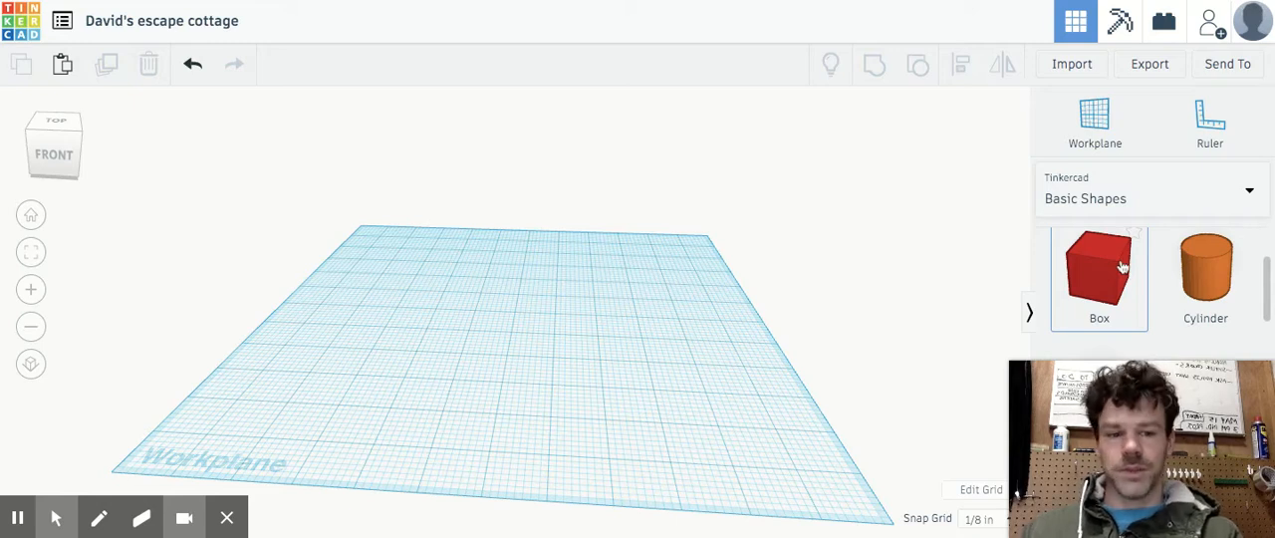
pyautogui.moveTo(1123, 267); pyautogui.dragTo(714, 426)
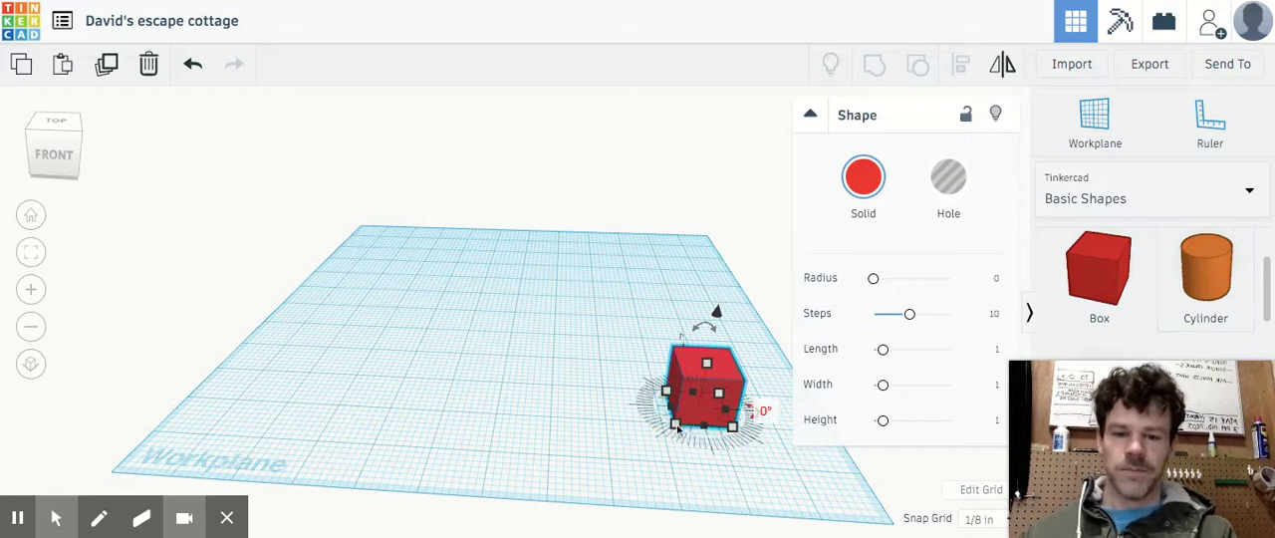
# Move the red box toward the middle of the workplane and raise it 1/8 in
pyautogui.moveTo(691, 380); pyautogui.dragTo(598, 402)
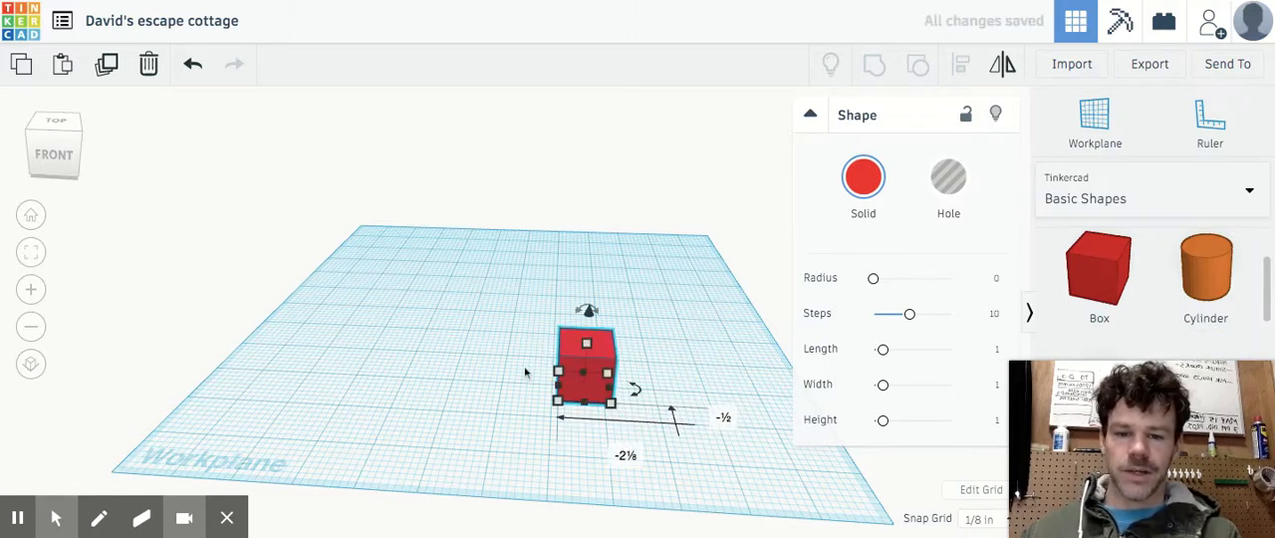
pyautogui.moveTo(578, 367); pyautogui.dragTo(503, 359)
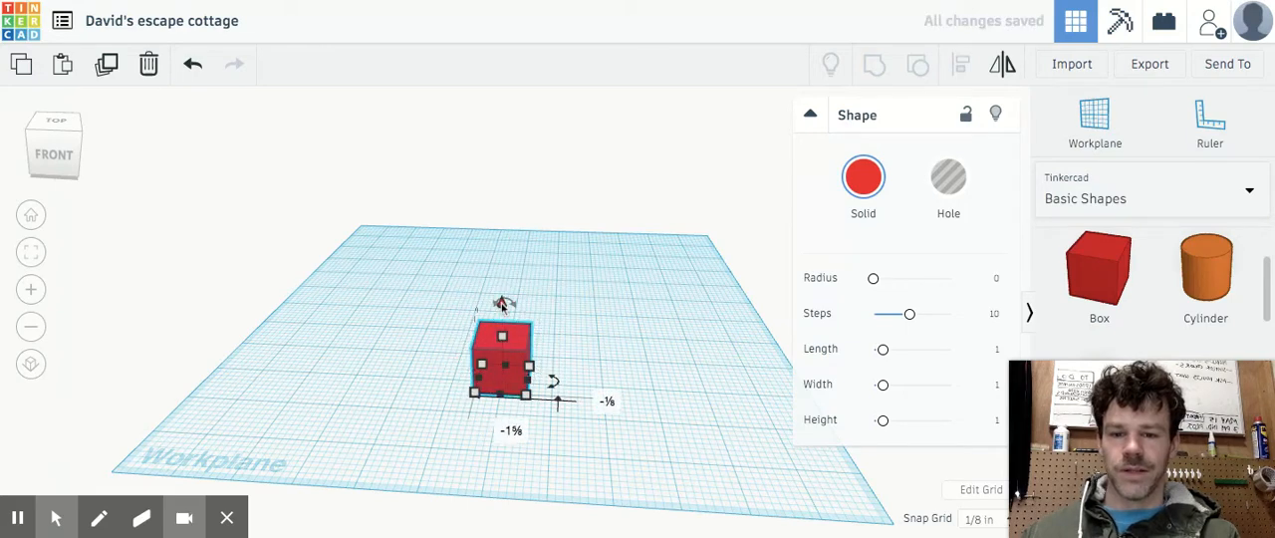
pyautogui.moveTo(503, 302)
pyautogui.mouseDown()
pyautogui.moveTo(500, 170)
pyautogui.moveTo(501, 353)
pyautogui.moveTo(500, 149)
pyautogui.moveTo(501, 296)
pyautogui.mouseUp()
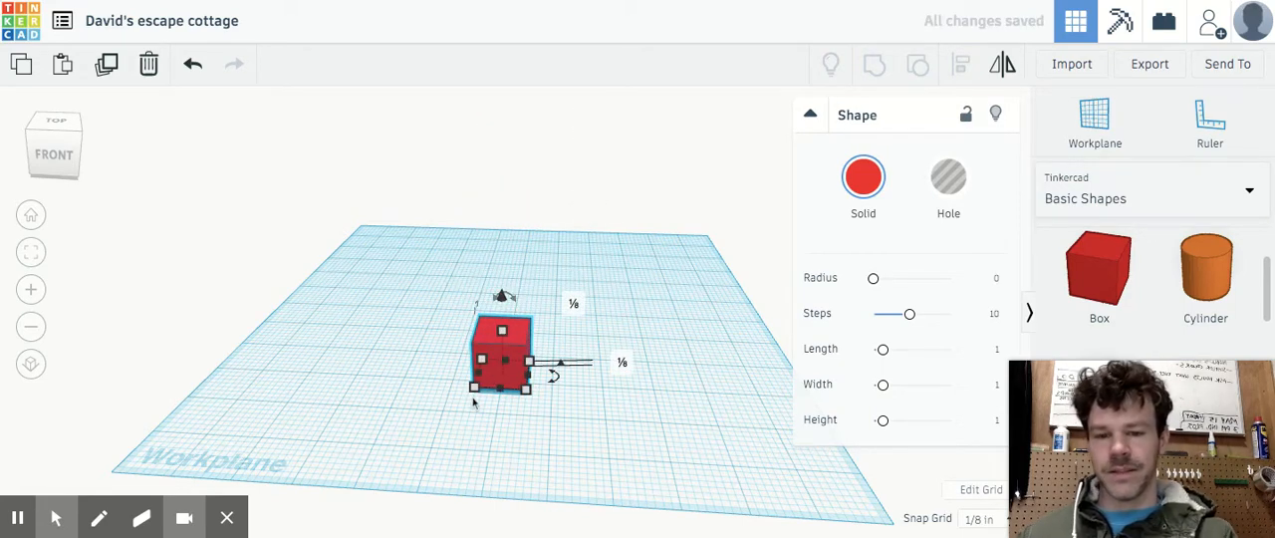
# Stretch and flatten the box into a thin base slab about 11 in long, covering most of the workplane
pyautogui.moveTo(474, 391); pyautogui.dragTo(223, 452)
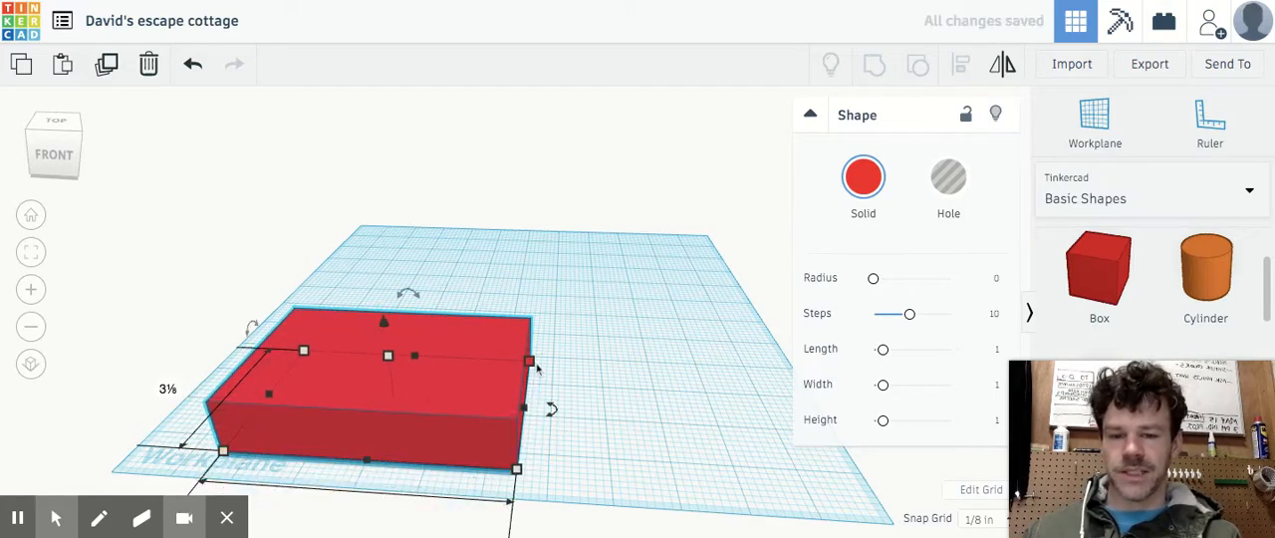
pyautogui.moveTo(535, 366); pyautogui.dragTo(717, 243)
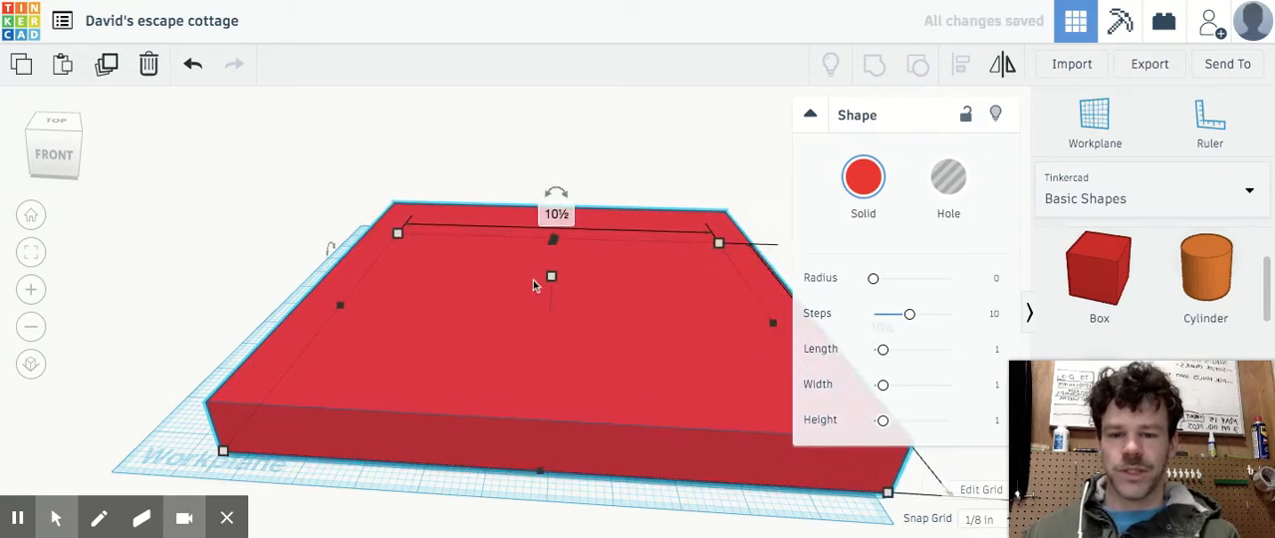
pyautogui.moveTo(552, 279)
pyautogui.mouseDown()
pyautogui.moveTo(553, 119)
pyautogui.moveTo(556, 105)
pyautogui.moveTo(552, 276)
pyautogui.moveTo(556, 126)
pyautogui.moveTo(572, 105)
pyautogui.moveTo(551, 300)
pyautogui.mouseUp()
pyautogui.moveTo(224, 452); pyautogui.dragTo(112, 465)
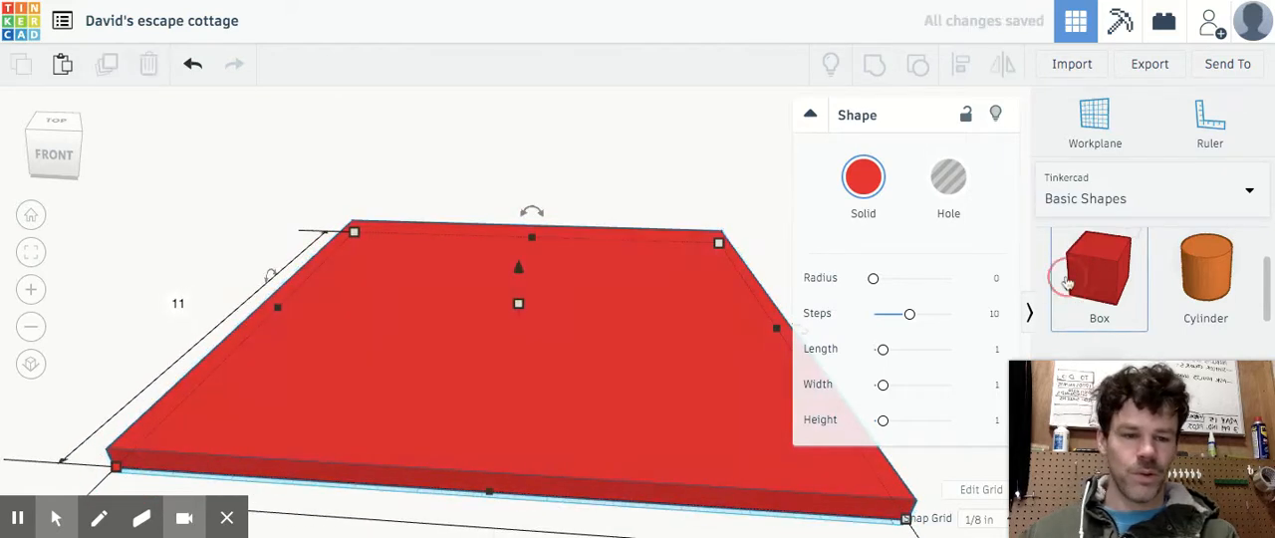
pyautogui.click(1101, 290)
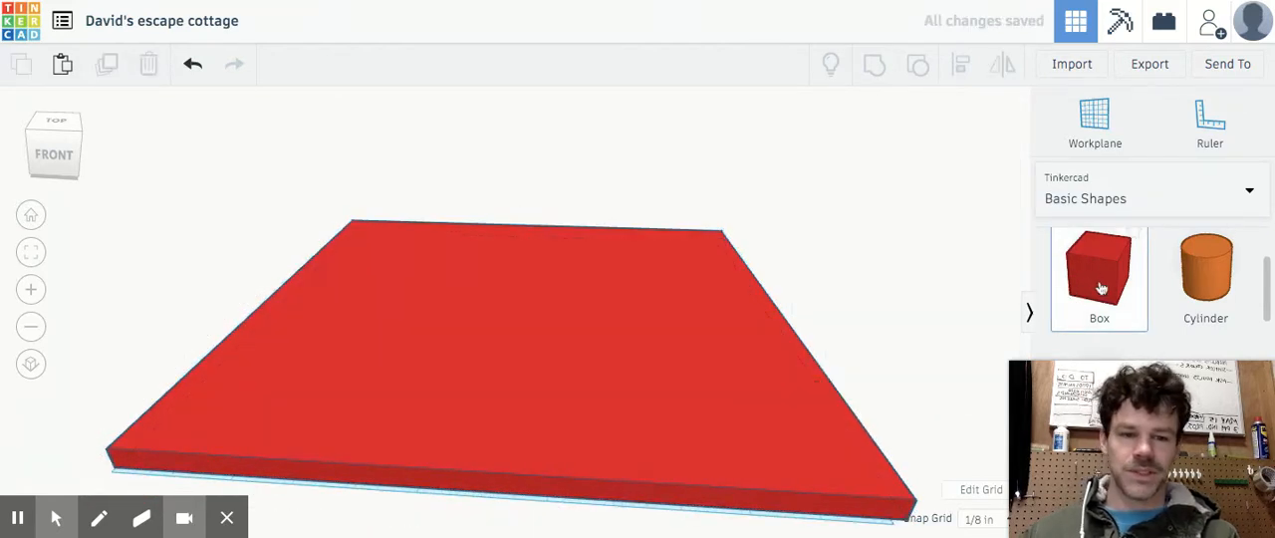
# Change the base slab's solid color to the light grey preset
pyautogui.click(764, 410)
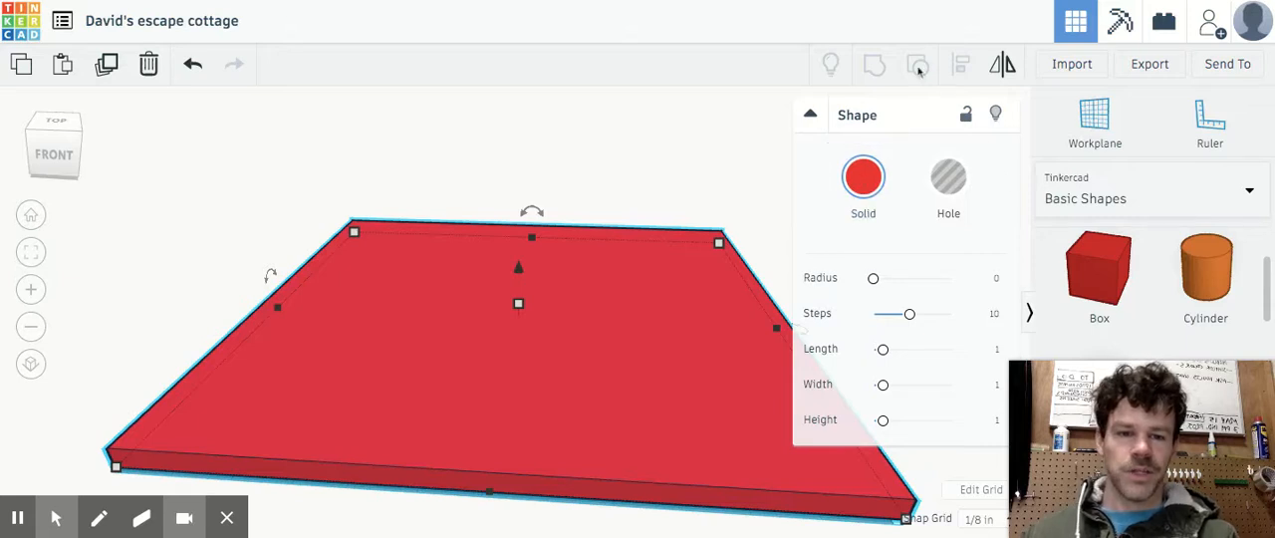
pyautogui.click(854, 176)
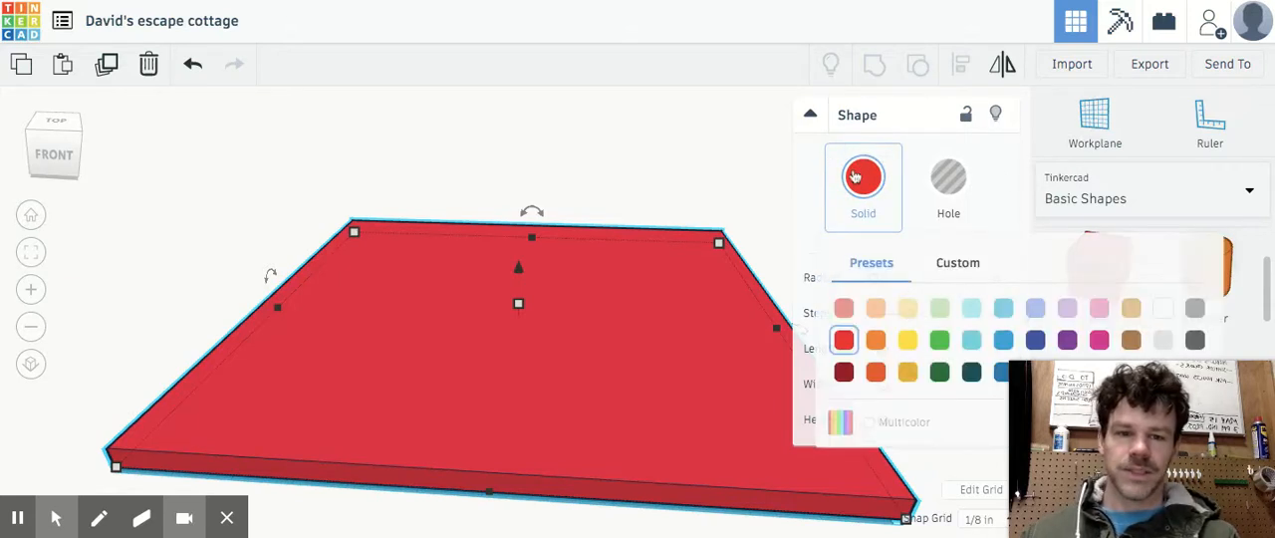
pyautogui.click(1194, 308)
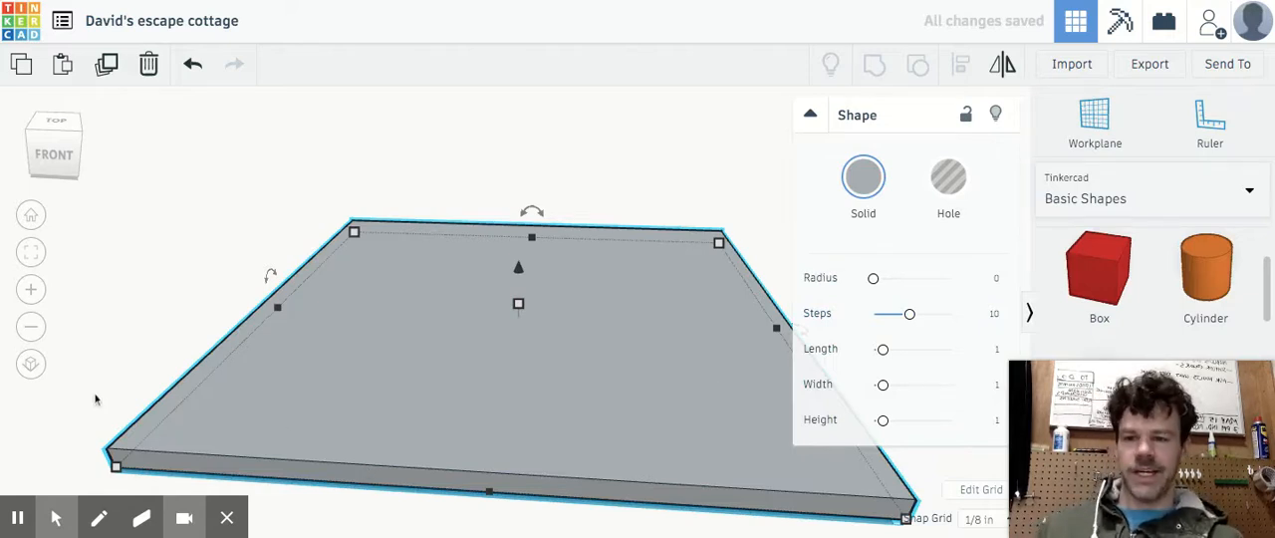
# Place an orange cylinder on the grey base slab, behind and slightly right of its center
pyautogui.click(43, 148)
pyautogui.moveTo(43, 148)
pyautogui.mouseDown()
pyautogui.moveTo(101, 148)
pyautogui.moveTo(55, 149)
pyautogui.mouseUp()
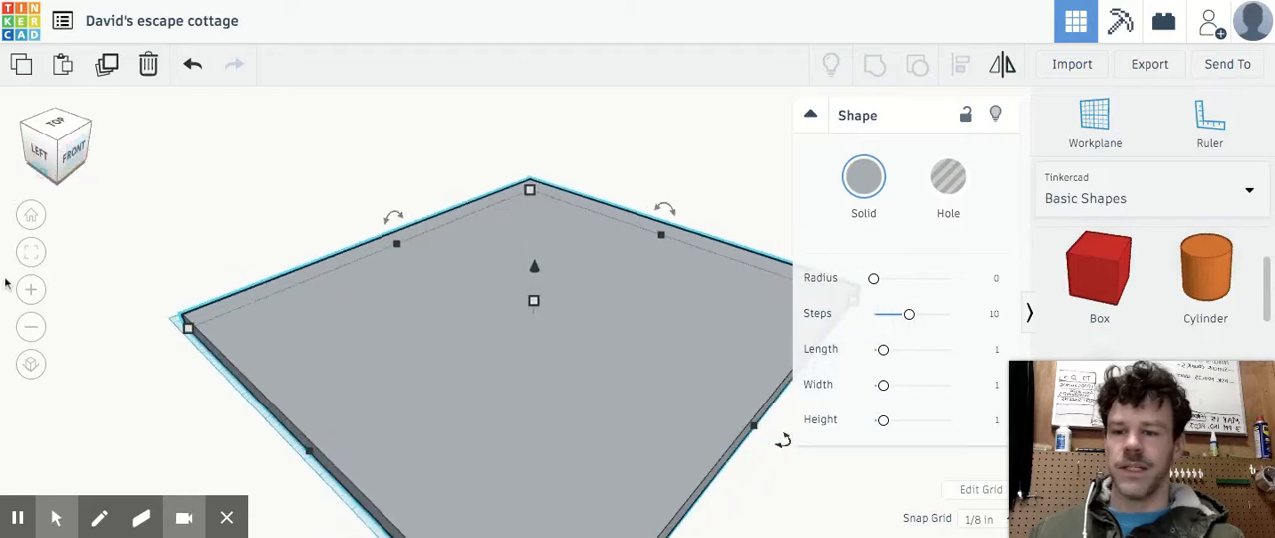
pyautogui.click(28, 326)
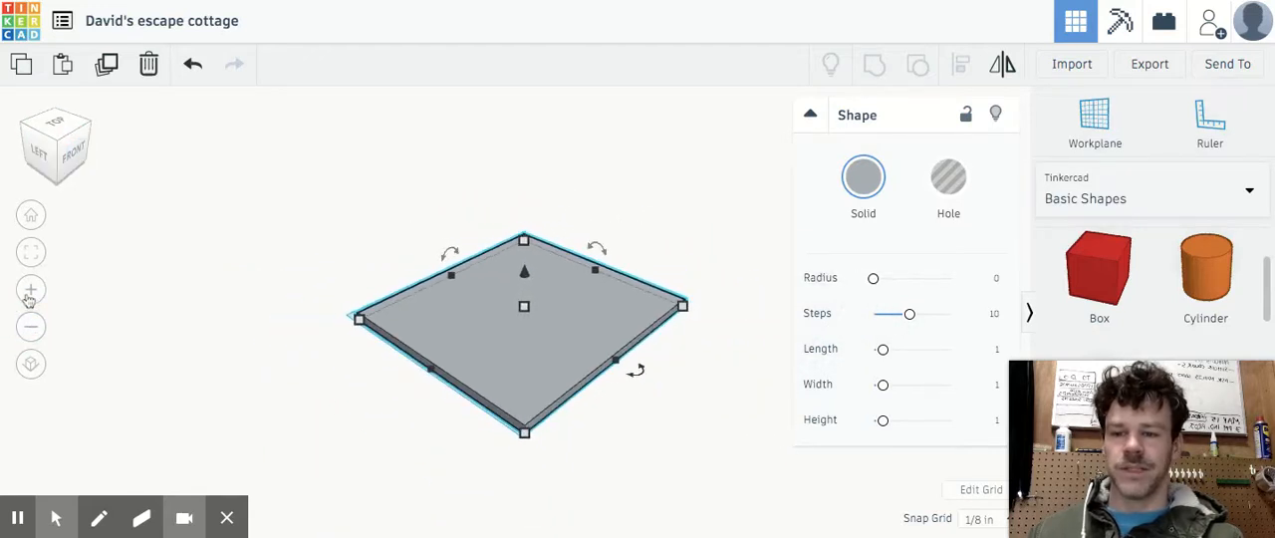
pyautogui.click(30, 290)
pyautogui.click(31, 293)
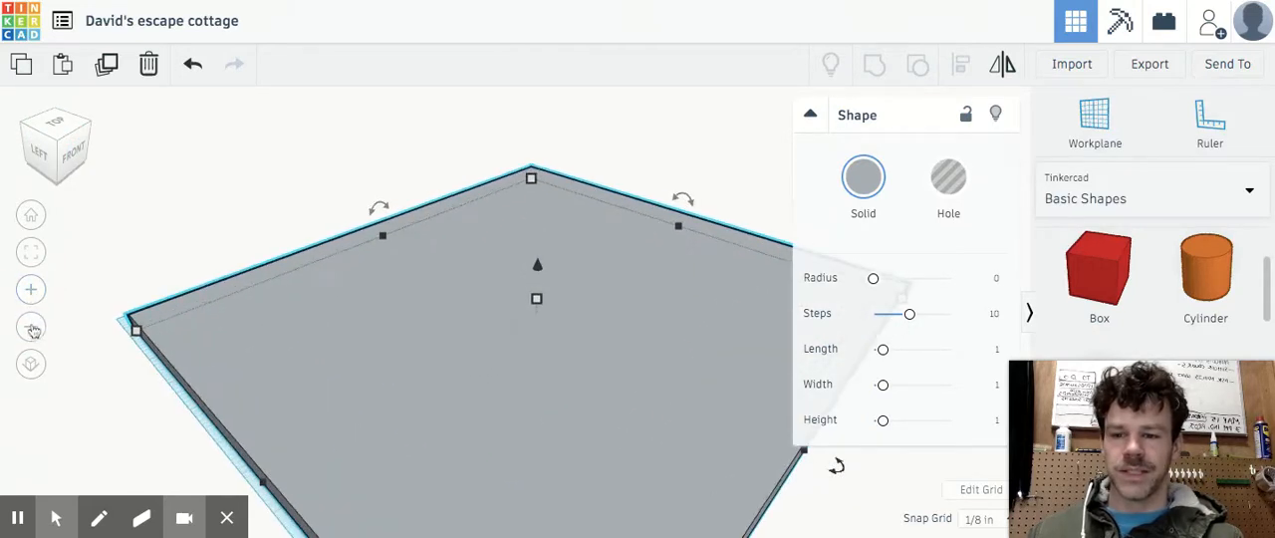
pyautogui.click(31, 327)
pyautogui.click(57, 154)
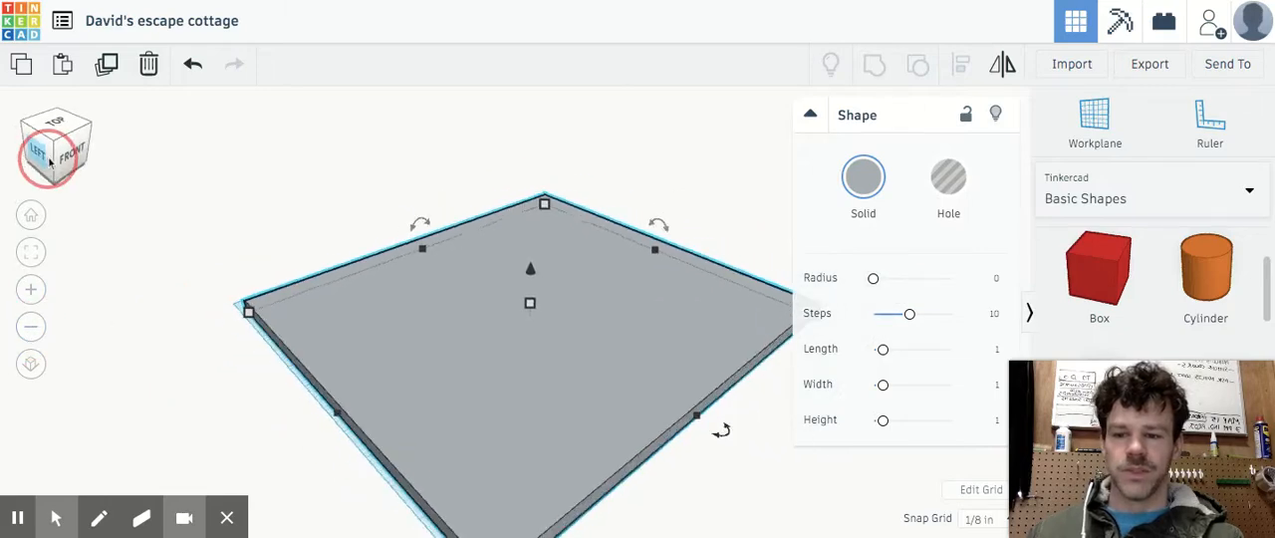
pyautogui.moveTo(50, 162)
pyautogui.mouseDown()
pyautogui.moveTo(31, 151)
pyautogui.moveTo(32, 162)
pyautogui.mouseUp()
pyautogui.moveTo(1205, 275); pyautogui.dragTo(541, 279)
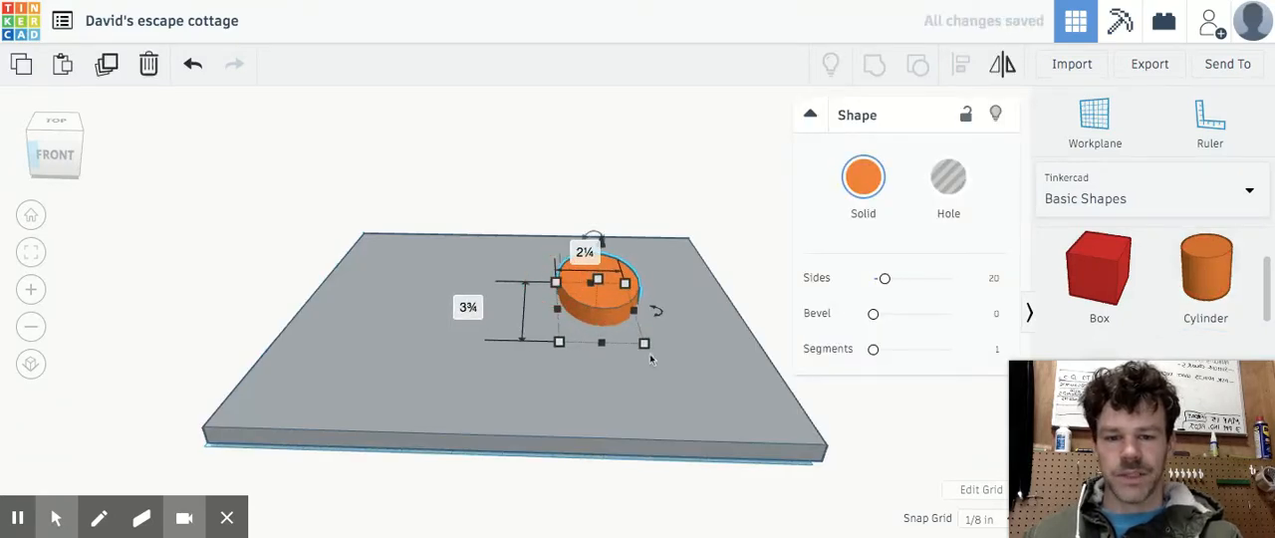
# Enlarge the cylinder's footprint to about 3 1/8 by 4 3/4 in and stretch it upward into a tall tower
pyautogui.moveTo(644, 344); pyautogui.dragTo(687, 365)
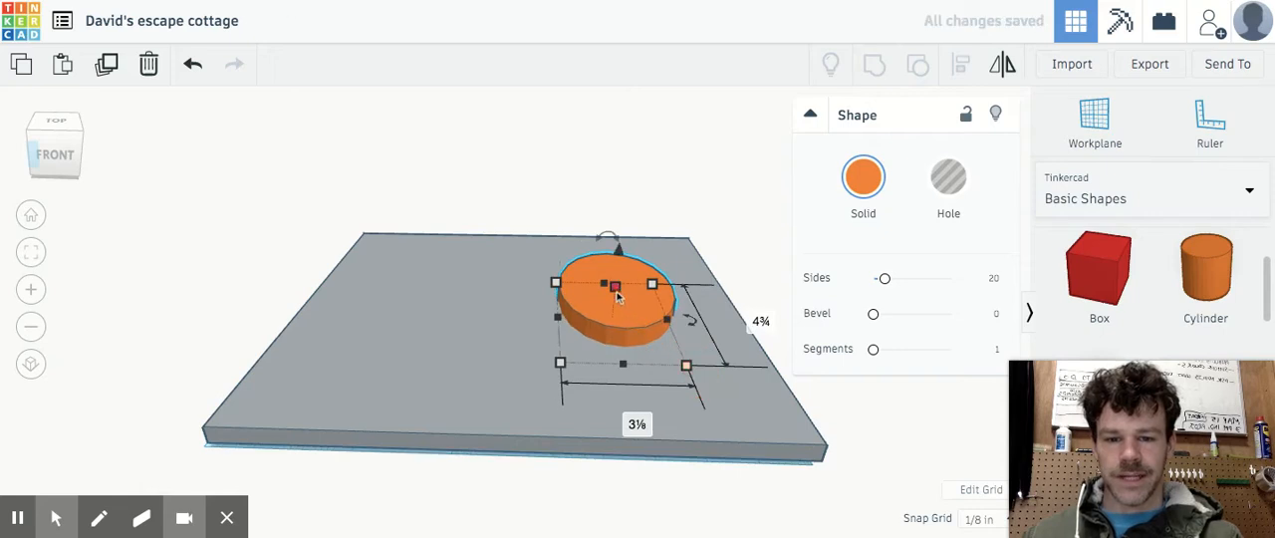
pyautogui.moveTo(617, 296); pyautogui.dragTo(626, 170)
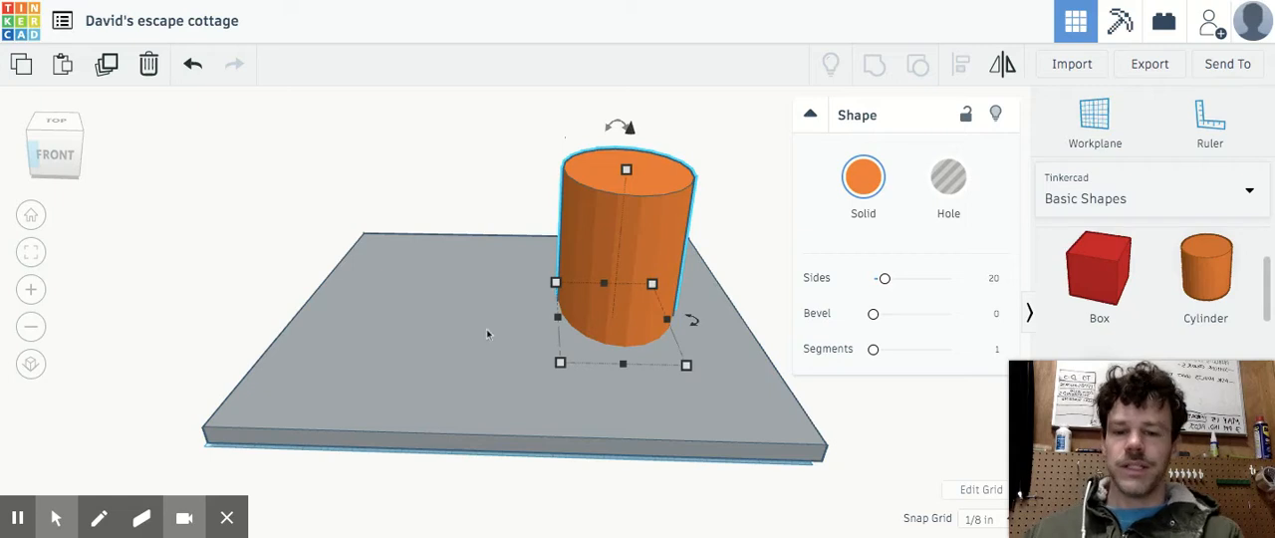
pyautogui.click(61, 147)
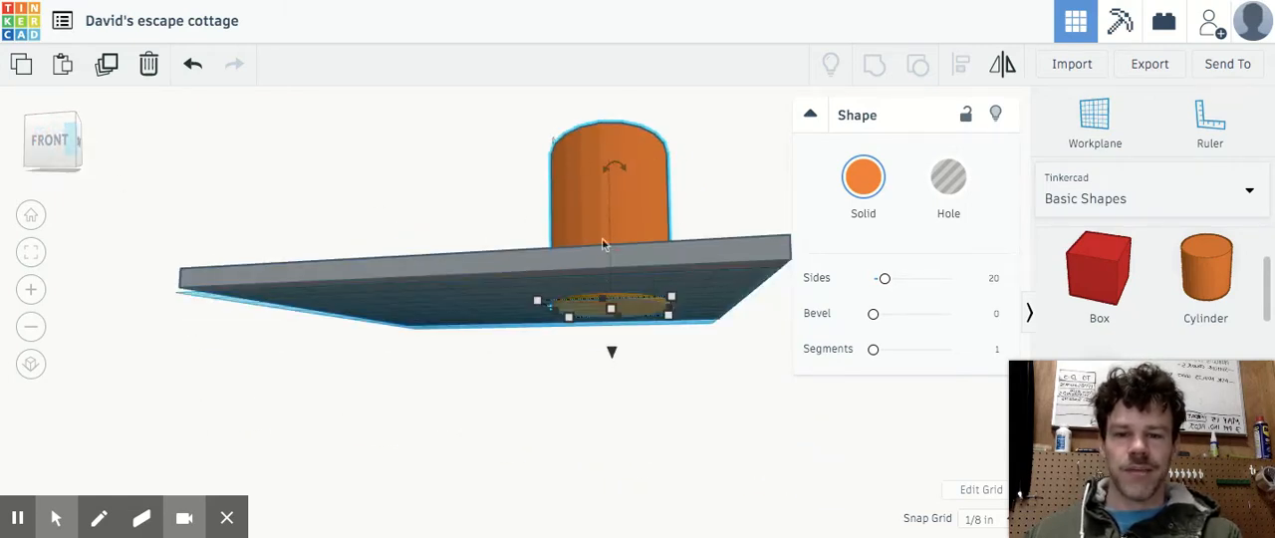
# Place a red box on the slab beside the cylinder, stretch it about 7 1/4 in tall, and enlarge its footprint to about 6 by 5 3/4 in
pyautogui.click(47, 163)
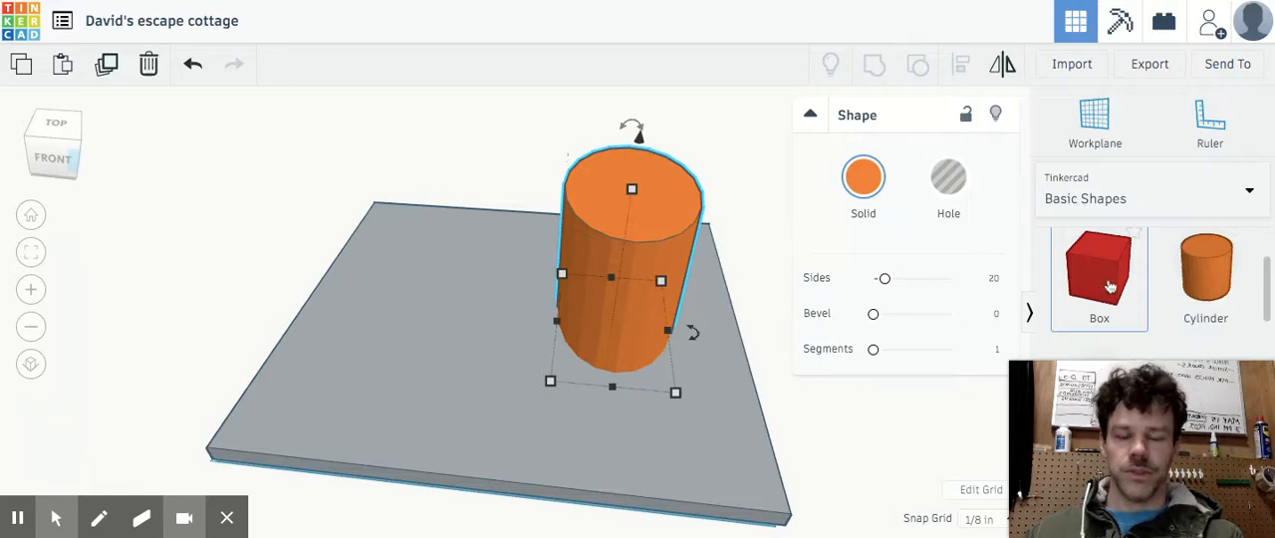
pyautogui.moveTo(1109, 287); pyautogui.dragTo(376, 374)
pyautogui.moveTo(467, 335); pyautogui.dragTo(428, 58)
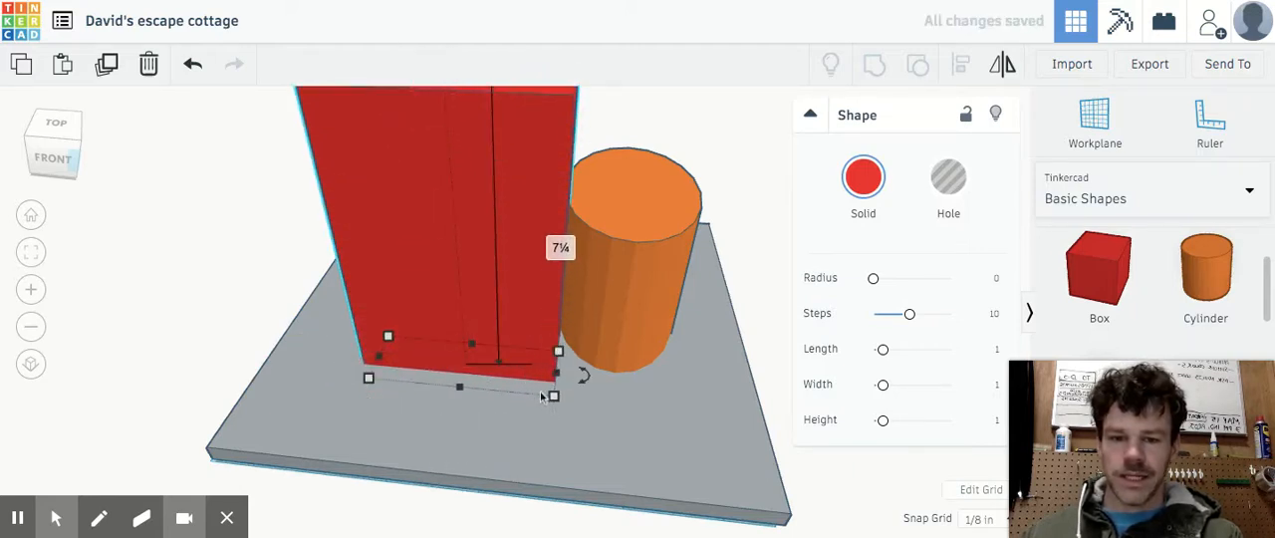
pyautogui.moveTo(554, 398); pyautogui.dragTo(589, 408)
pyautogui.click(70, 143)
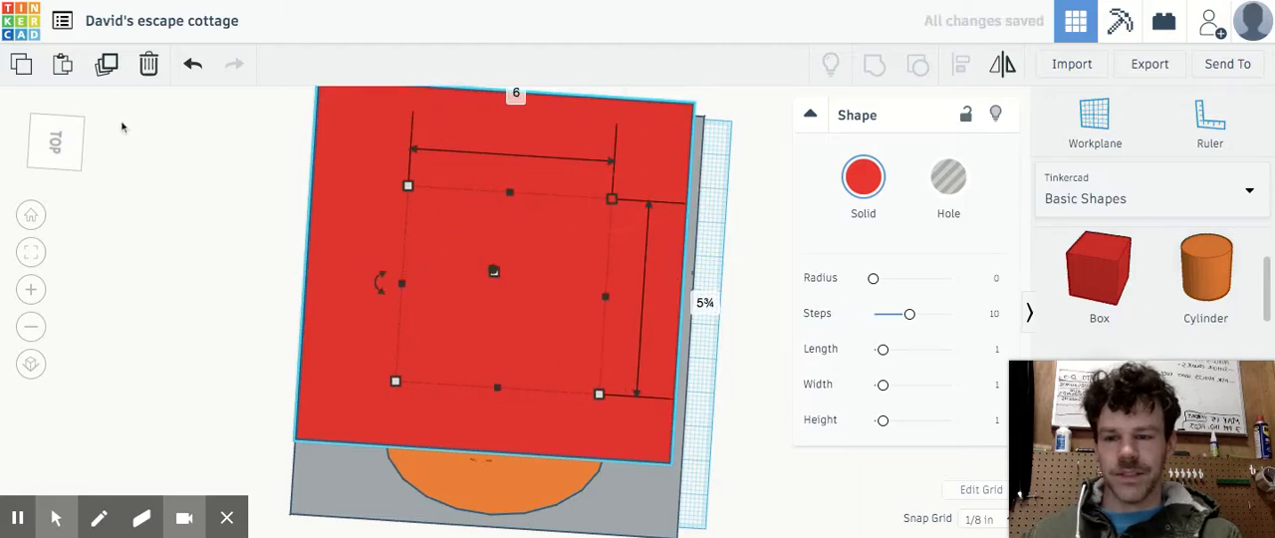
pyautogui.click(74, 140)
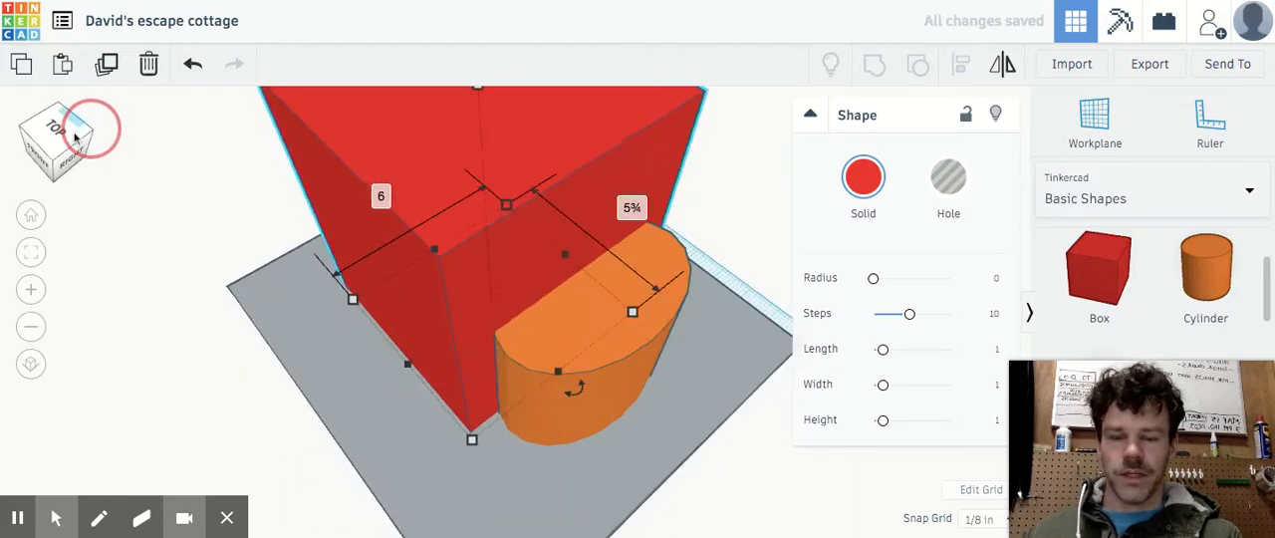
# Change the solid color of both the cylinder and the tall box to the purple preset
pyautogui.click(631, 323)
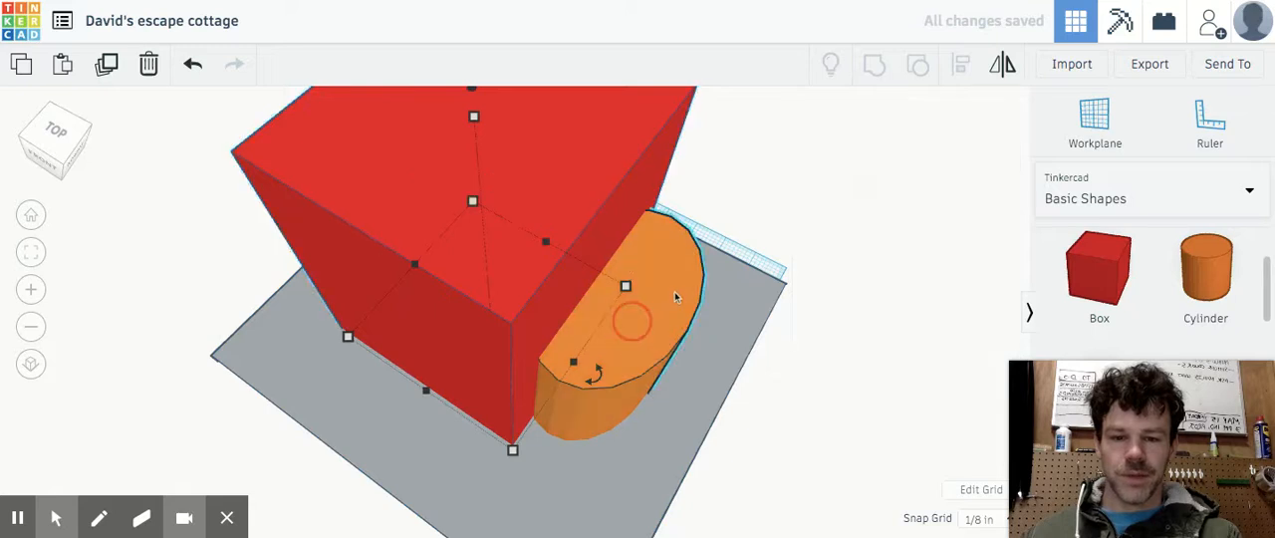
pyautogui.click(863, 189)
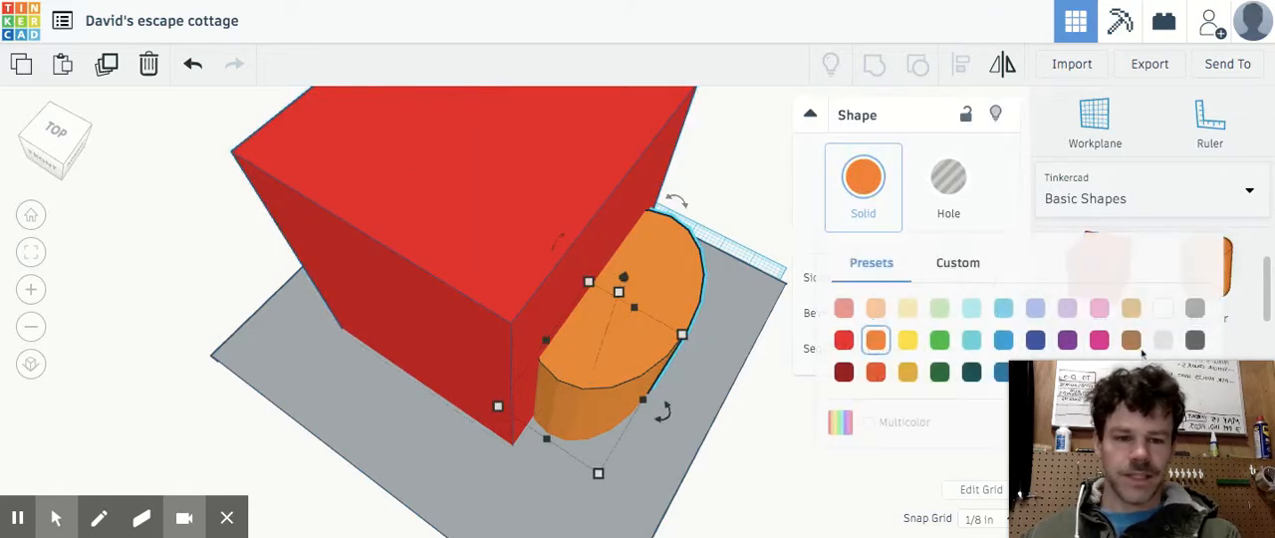
pyautogui.click(1068, 341)
pyautogui.click(659, 149)
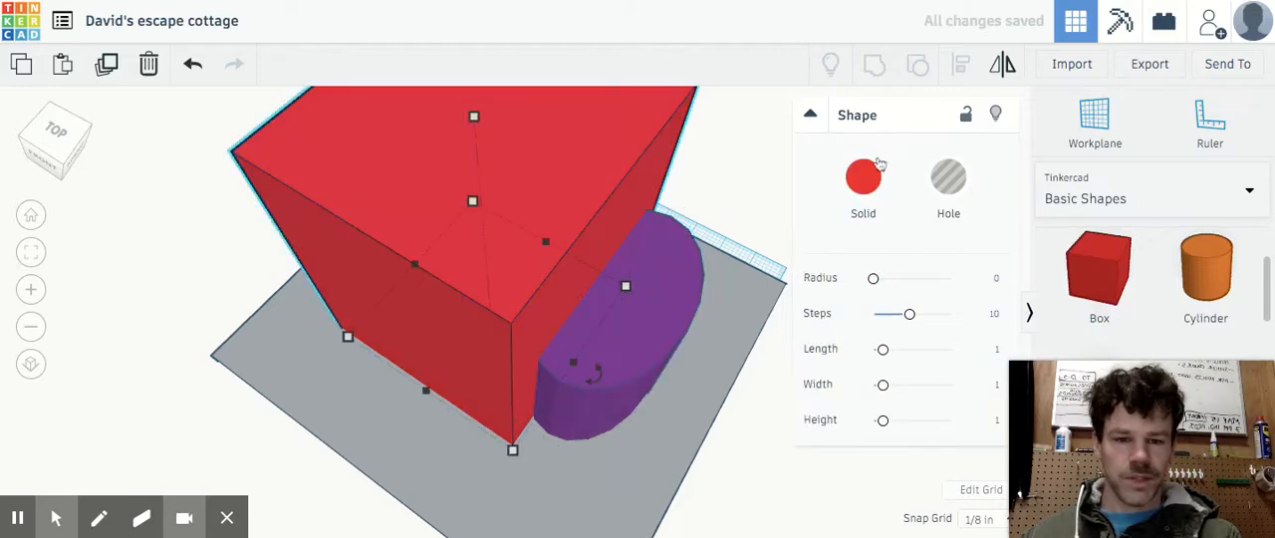
pyautogui.click(862, 178)
pyautogui.click(1067, 340)
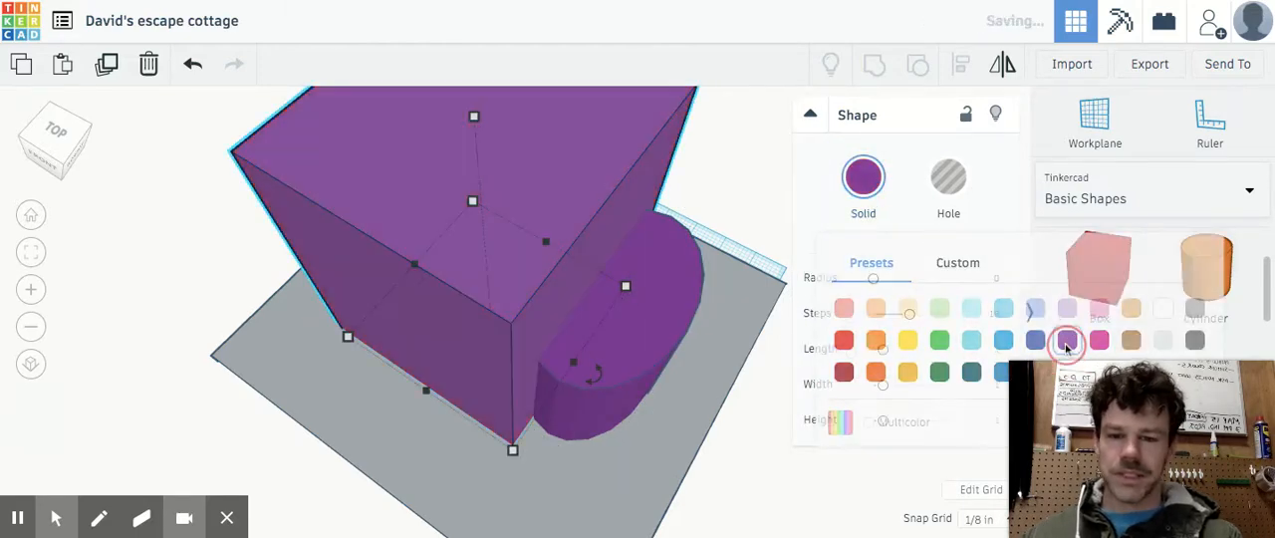
# Try the light purple preset on the tall box and set it back to purple
pyautogui.click(854, 175)
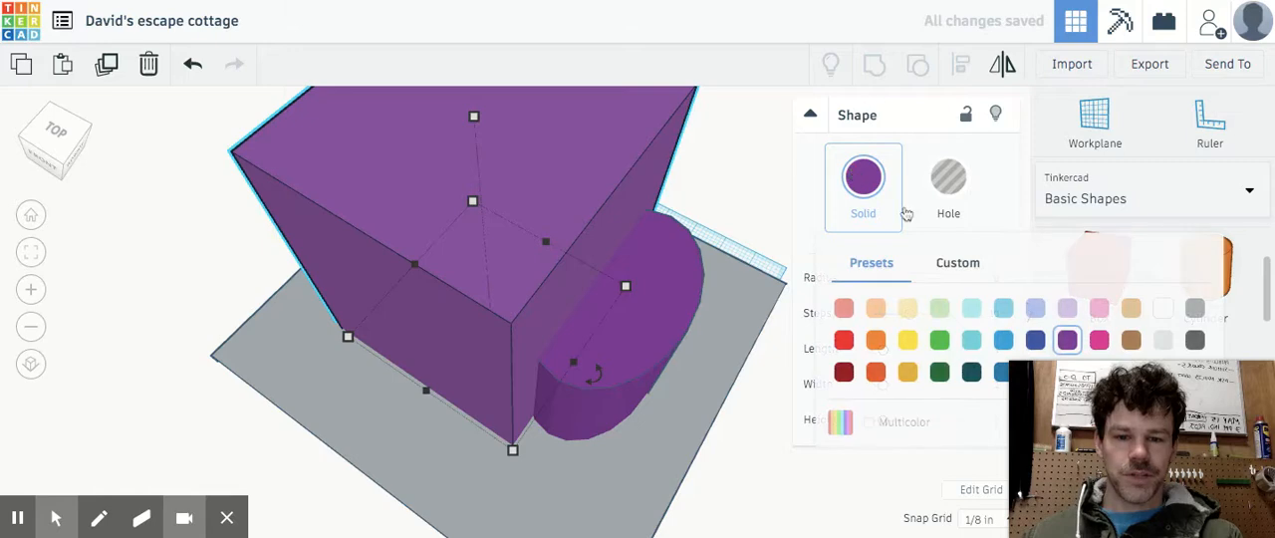
pyautogui.click(1067, 308)
pyautogui.click(862, 177)
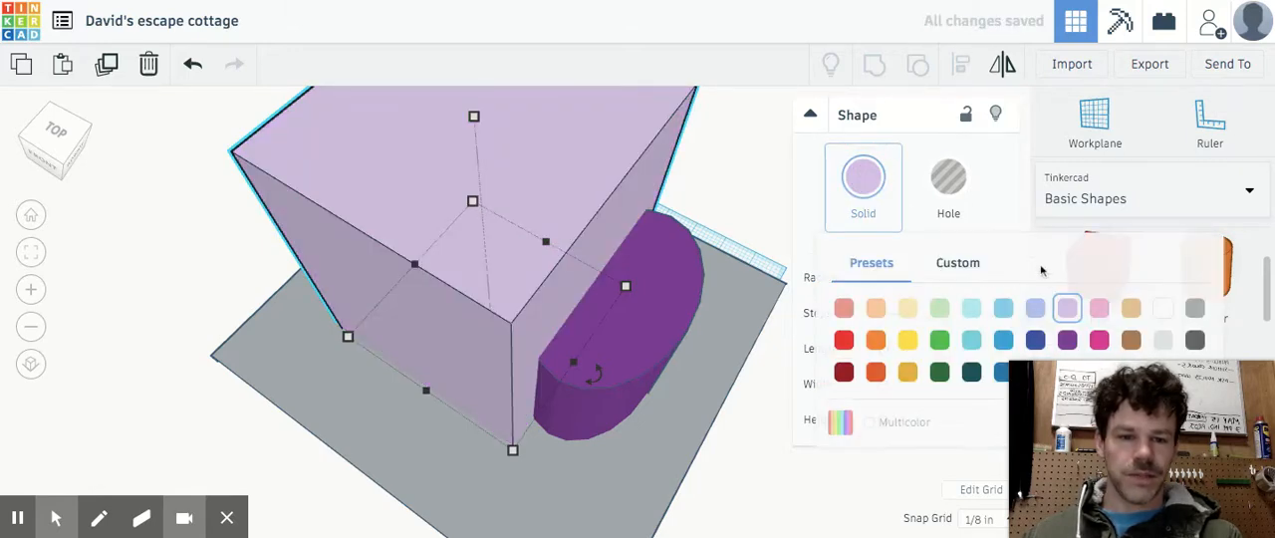
pyautogui.click(1066, 341)
# Duplicate the purple cylinder and move the copy to the opposite side of the tall box
pyautogui.click(34, 149)
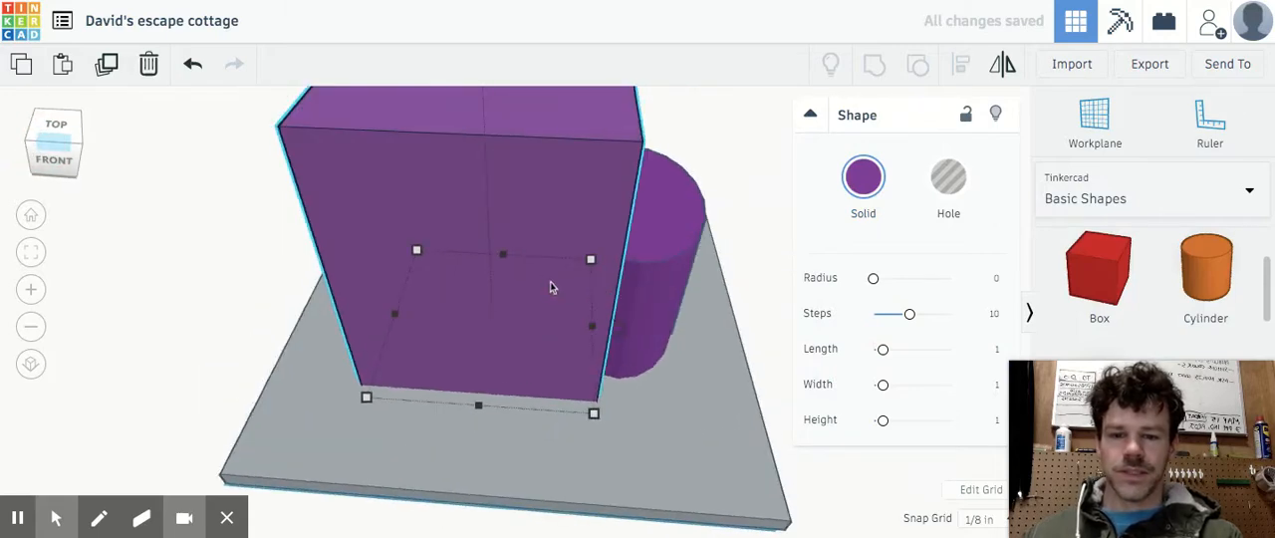
pyautogui.click(665, 247)
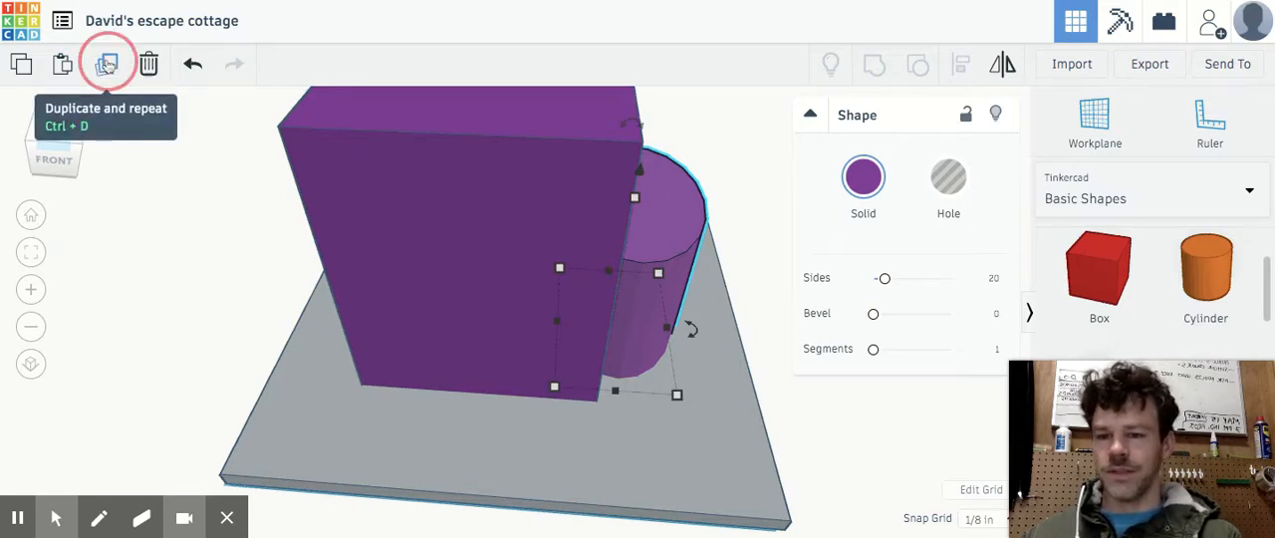
pyautogui.click(107, 63)
pyautogui.moveTo(664, 242); pyautogui.dragTo(354, 239)
pyautogui.moveTo(43, 157)
pyautogui.mouseDown()
pyautogui.moveTo(60, 150)
pyautogui.moveTo(46, 156)
pyautogui.moveTo(43, 144)
pyautogui.moveTo(57, 149)
pyautogui.mouseUp()
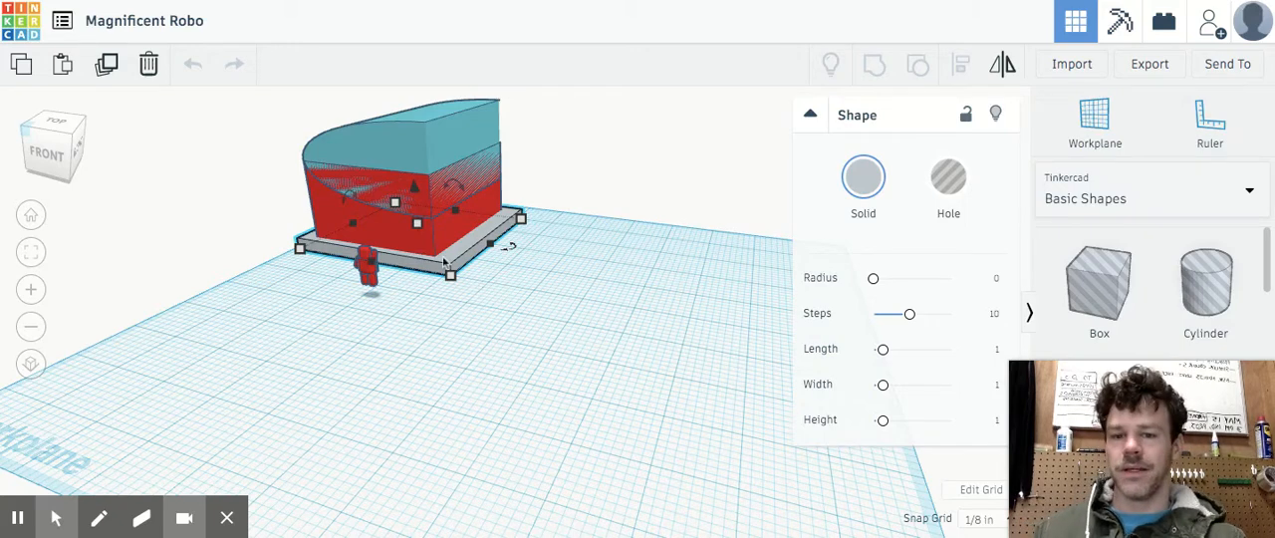
# In the Magnificent Robo design, enlarge the grey base slab well beyond the house and recolor it green
pyautogui.moveTo(451, 274); pyautogui.dragTo(508, 355)
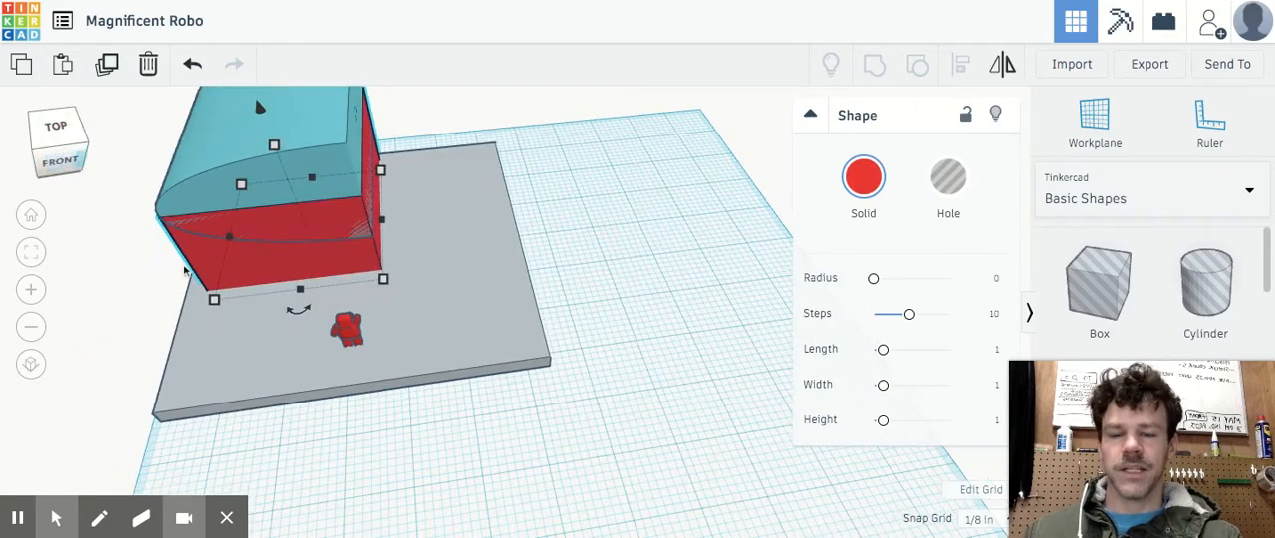
pyautogui.click(490, 324)
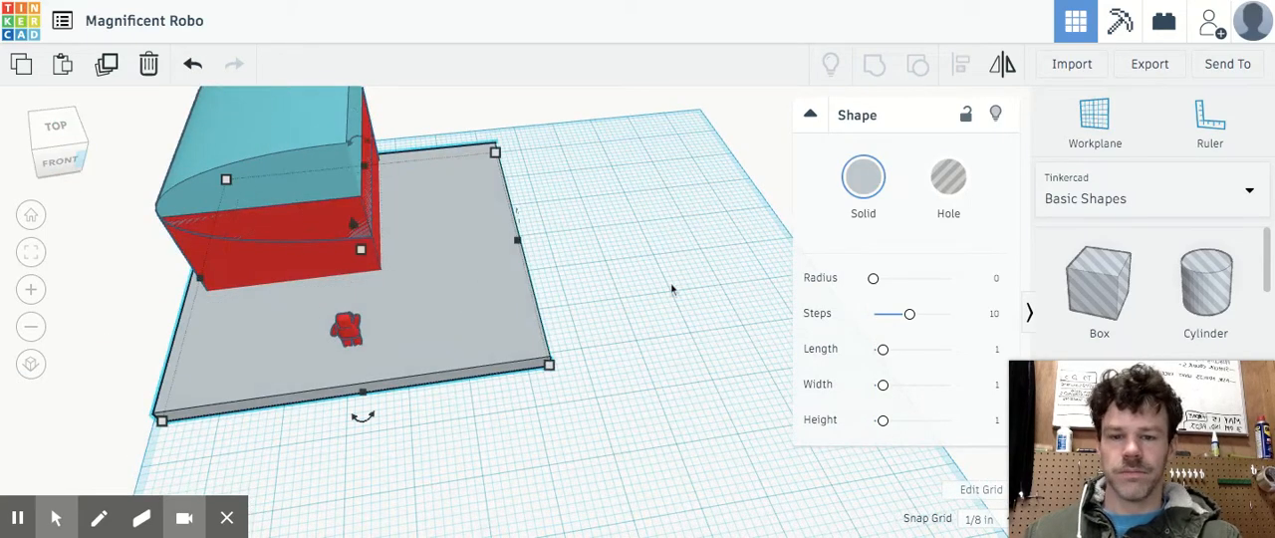
pyautogui.click(863, 177)
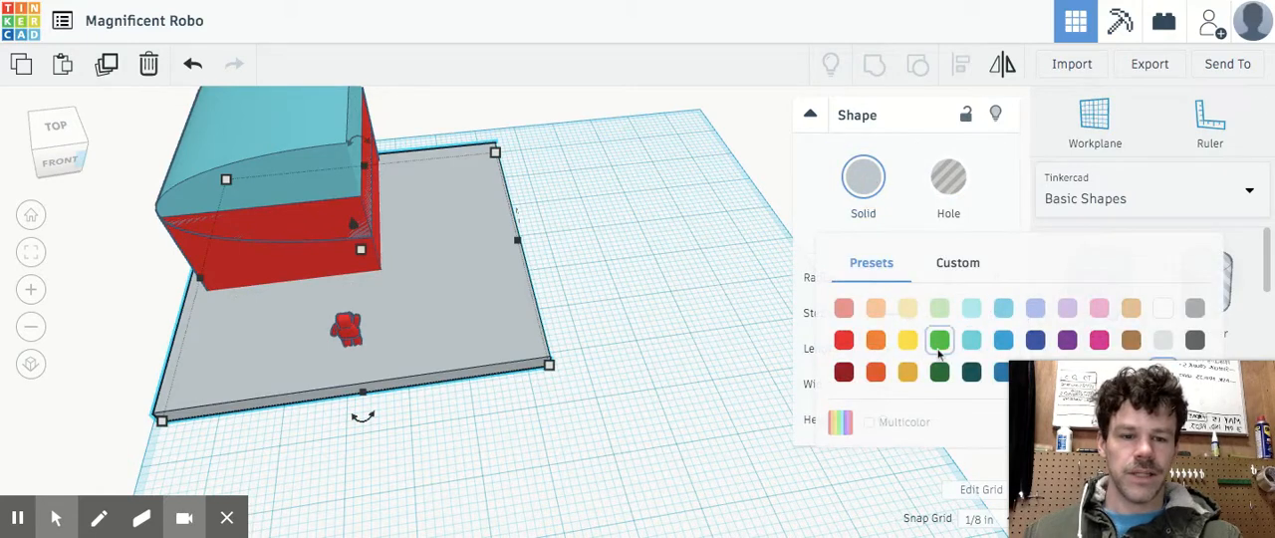
pyautogui.click(939, 339)
pyautogui.moveTo(549, 364); pyautogui.dragTo(633, 391)
# Switch the shape library to Characters and place another Astrobot on the green base, right of the existing small one
pyautogui.click(355, 337)
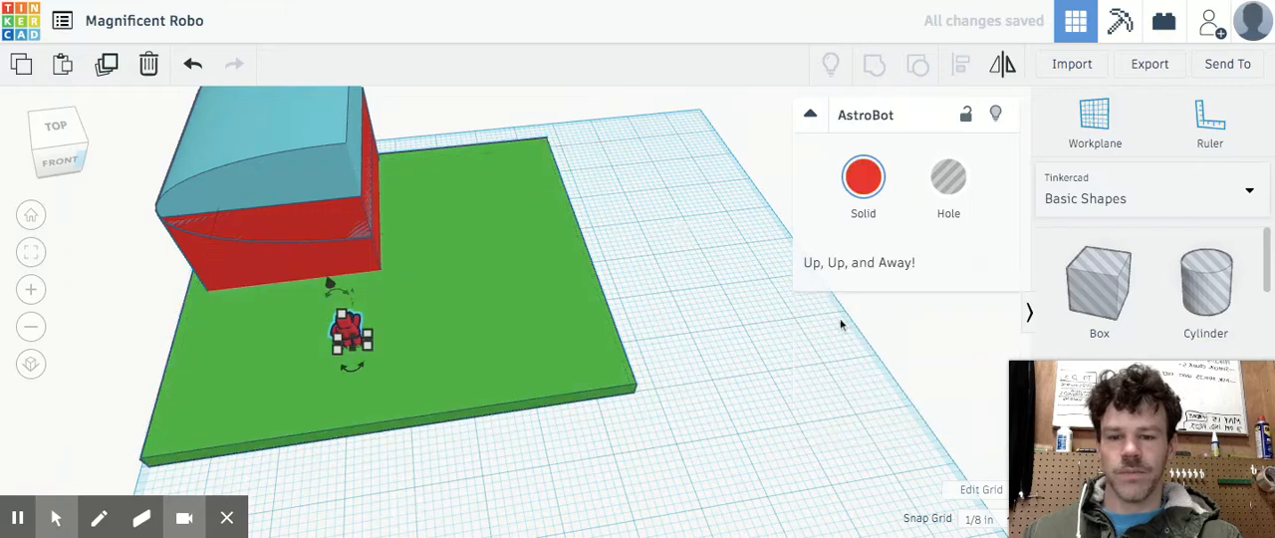
pyautogui.scroll(-5, 1123, 330)
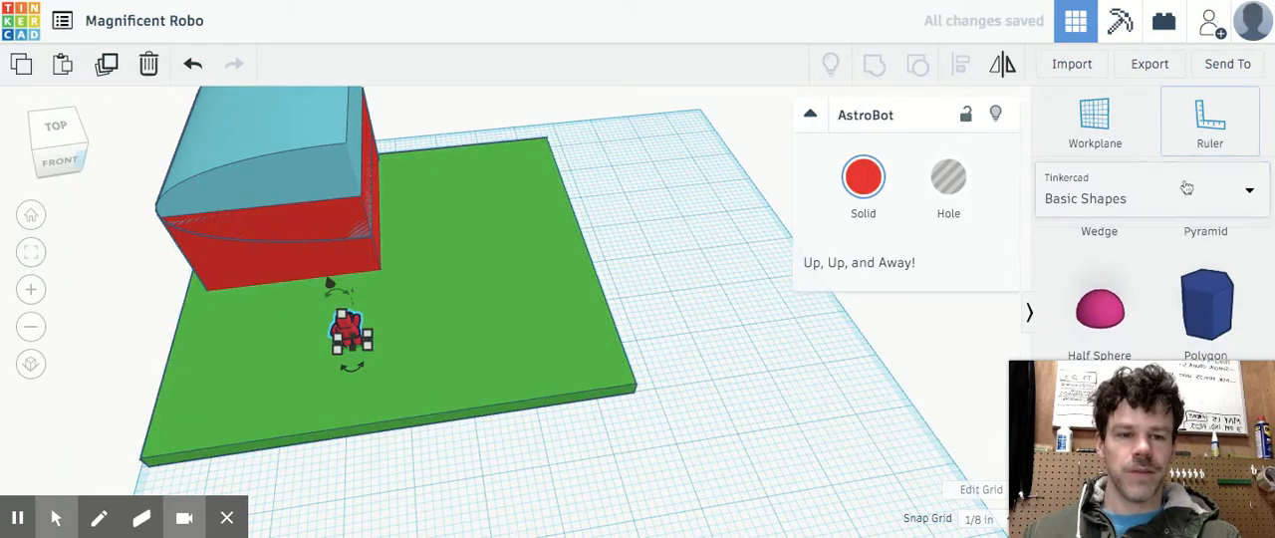
pyautogui.click(1245, 190)
pyautogui.scroll(-2, 1134, 274)
pyautogui.scroll(-3, 1137, 275)
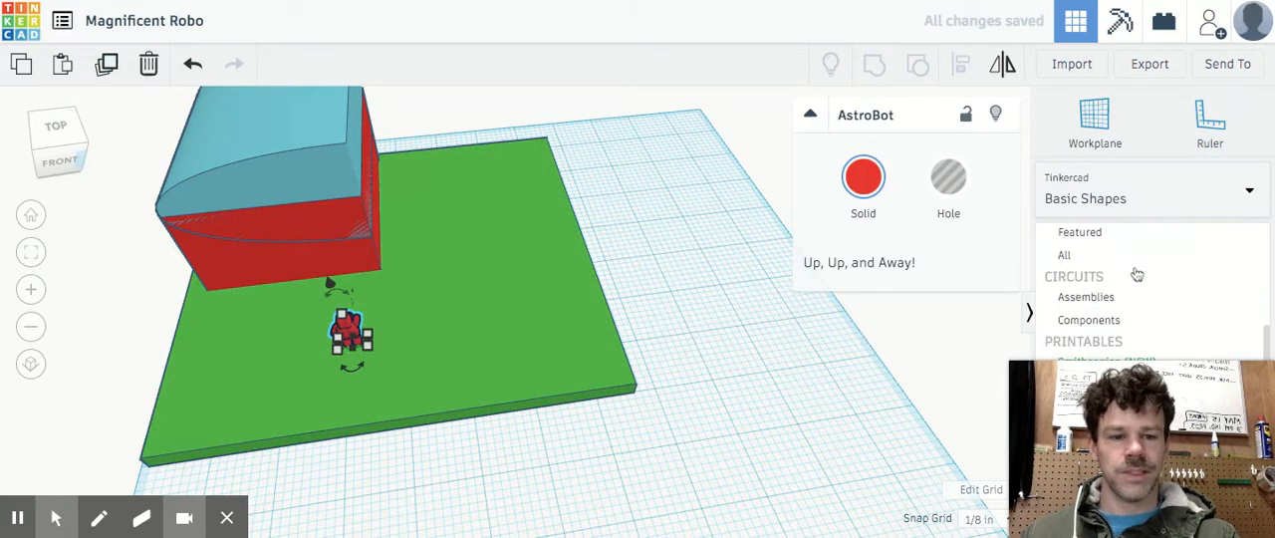
pyautogui.scroll(5, 1135, 324)
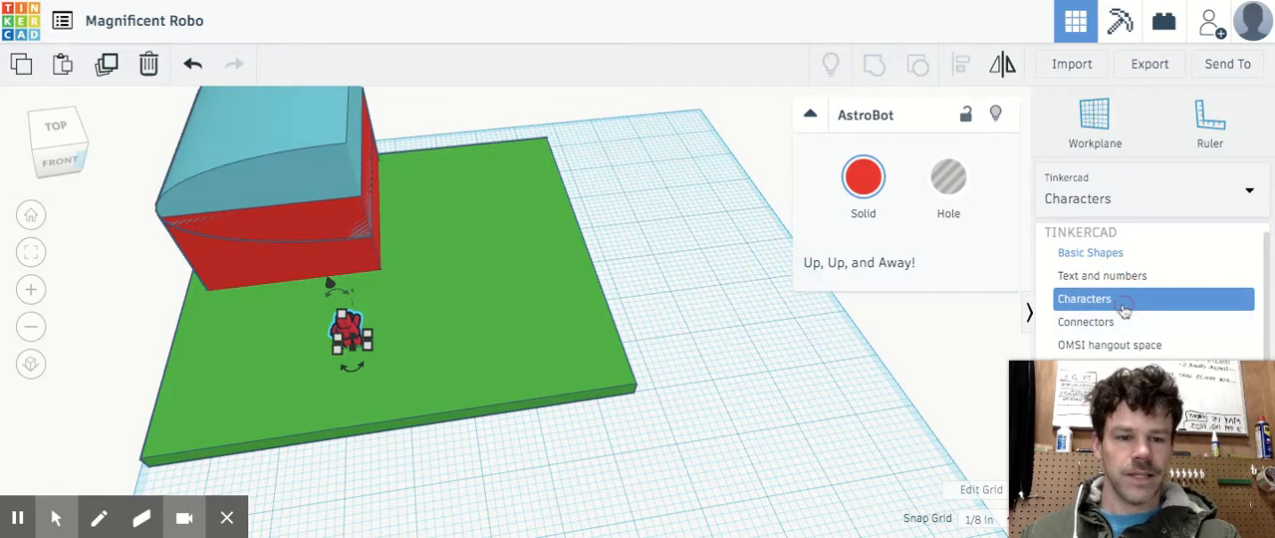
pyautogui.click(1127, 298)
pyautogui.scroll(-6, 1139, 301)
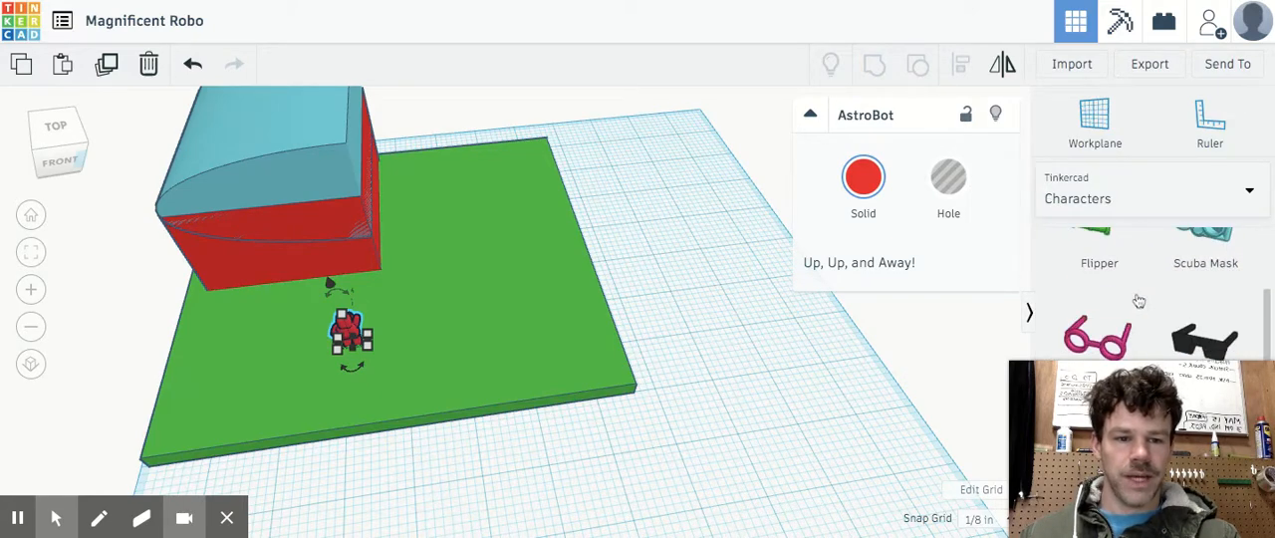
pyautogui.scroll(-2, 1139, 301)
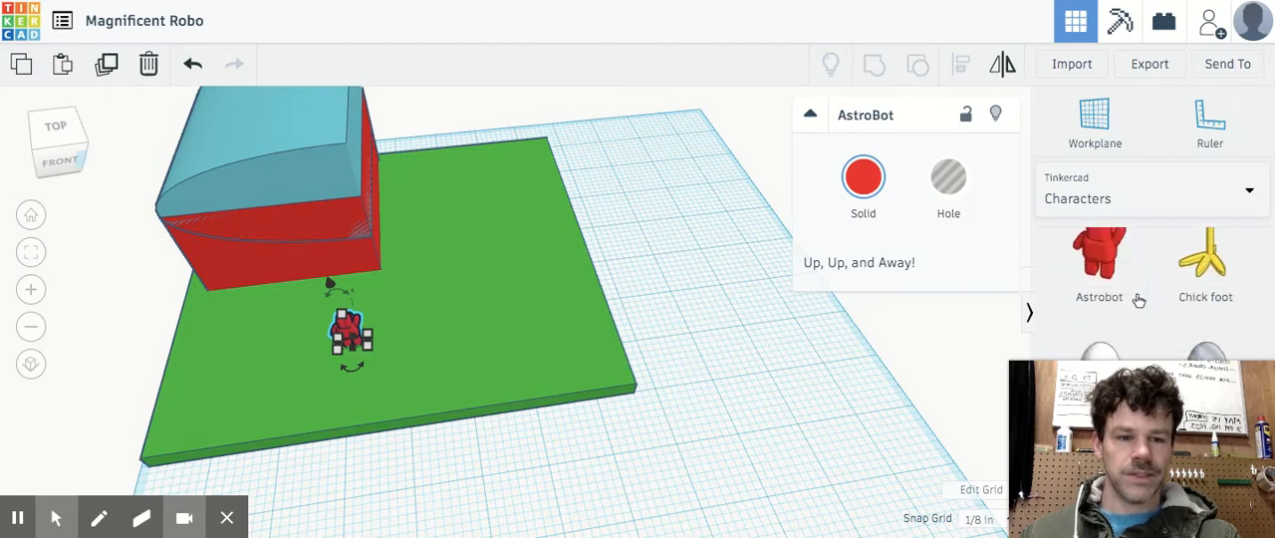
pyautogui.moveTo(1102, 258); pyautogui.dragTo(506, 323)
# Shrink the new Astrobot's footprint to about 0.859 by 1.077 in and reduce its height
pyautogui.moveTo(491, 169); pyautogui.dragTo(496, 283)
pyautogui.moveTo(582, 352); pyautogui.dragTo(472, 340)
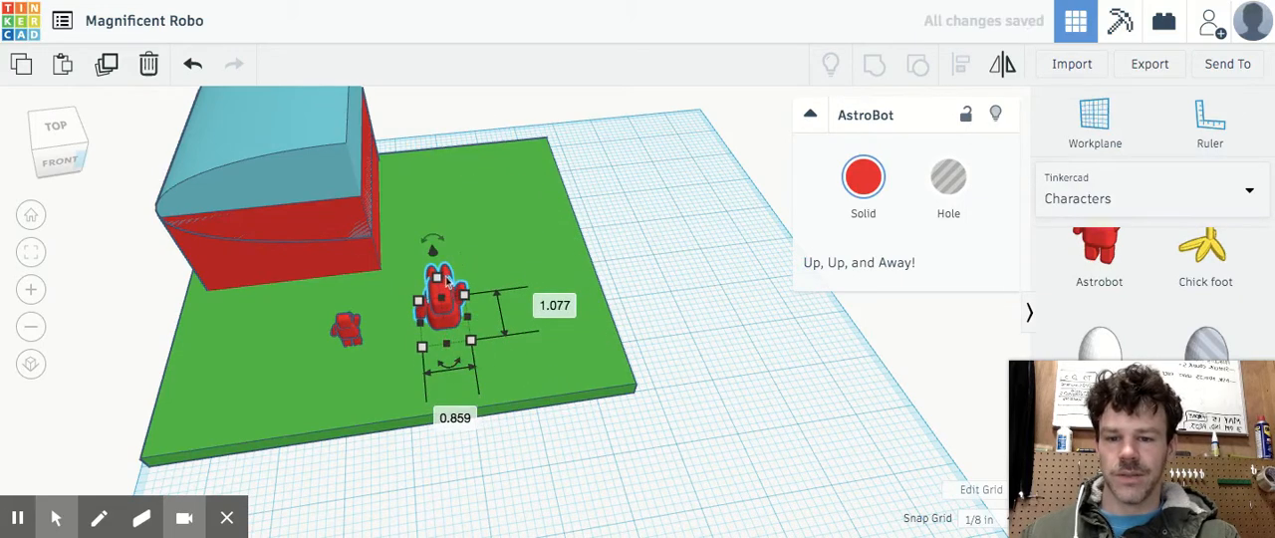
pyautogui.moveTo(437, 278); pyautogui.dragTo(440, 296)
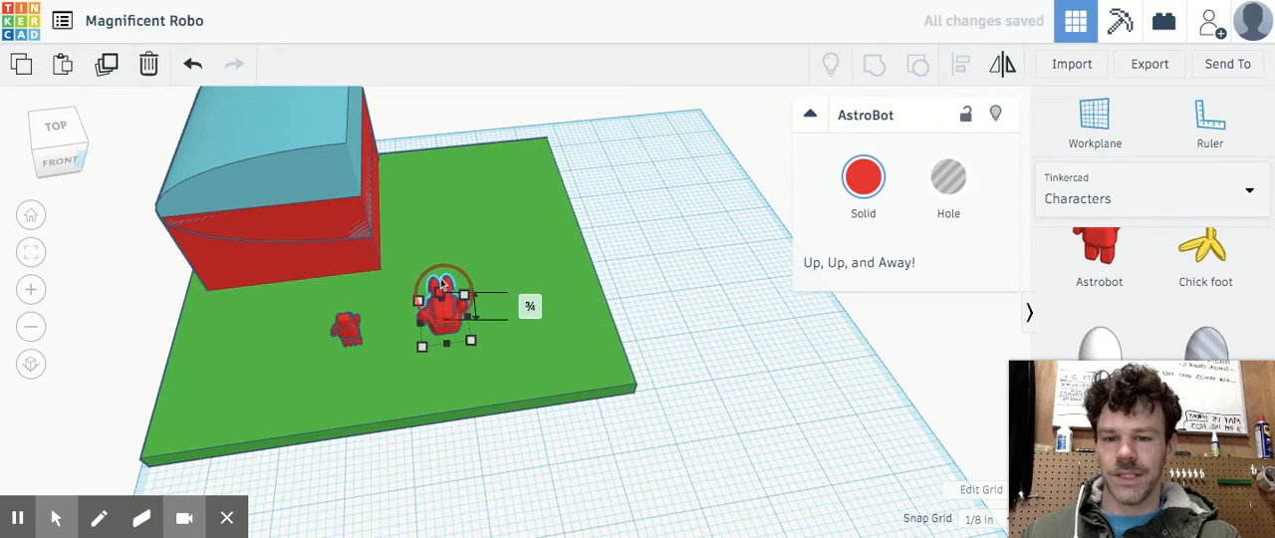
# Move the curved roof off the house to the right and put it back on the red box
pyautogui.click(242, 188)
pyautogui.moveTo(295, 174); pyautogui.dragTo(692, 256)
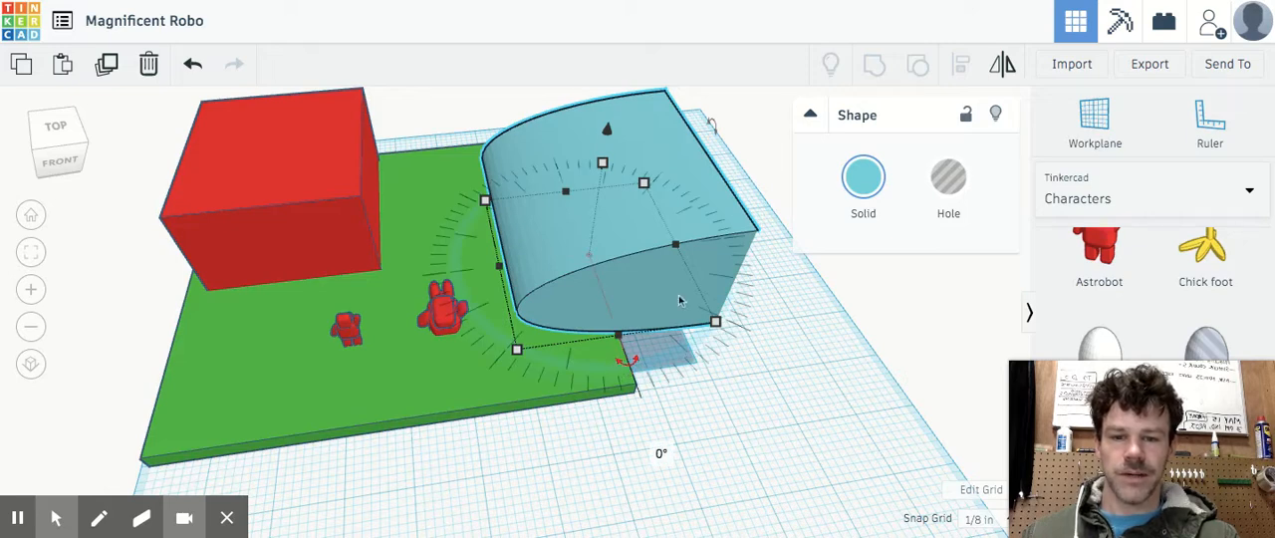
pyautogui.moveTo(716, 130)
pyautogui.mouseDown()
pyautogui.moveTo(718, 205)
pyautogui.moveTo(746, 319)
pyautogui.moveTo(710, 122)
pyautogui.mouseUp()
pyautogui.moveTo(618, 227); pyautogui.dragTo(242, 138)
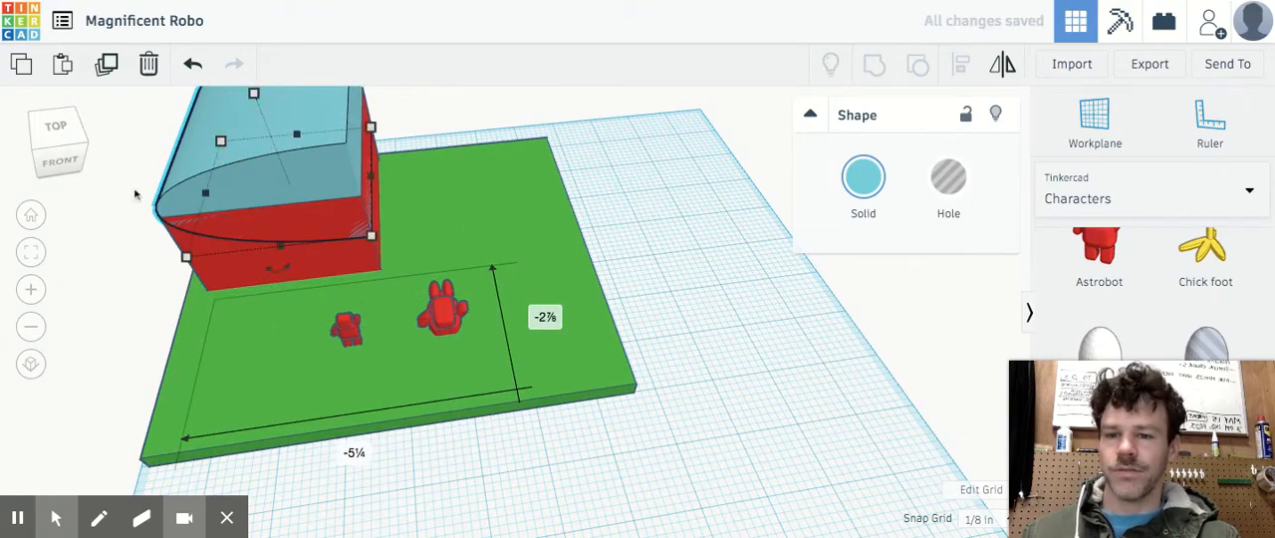
# Recolor the house's red box and its curved roof in matching light blue
pyautogui.click(63, 159)
pyautogui.moveTo(65, 162); pyautogui.dragTo(66, 164)
pyautogui.click(531, 193)
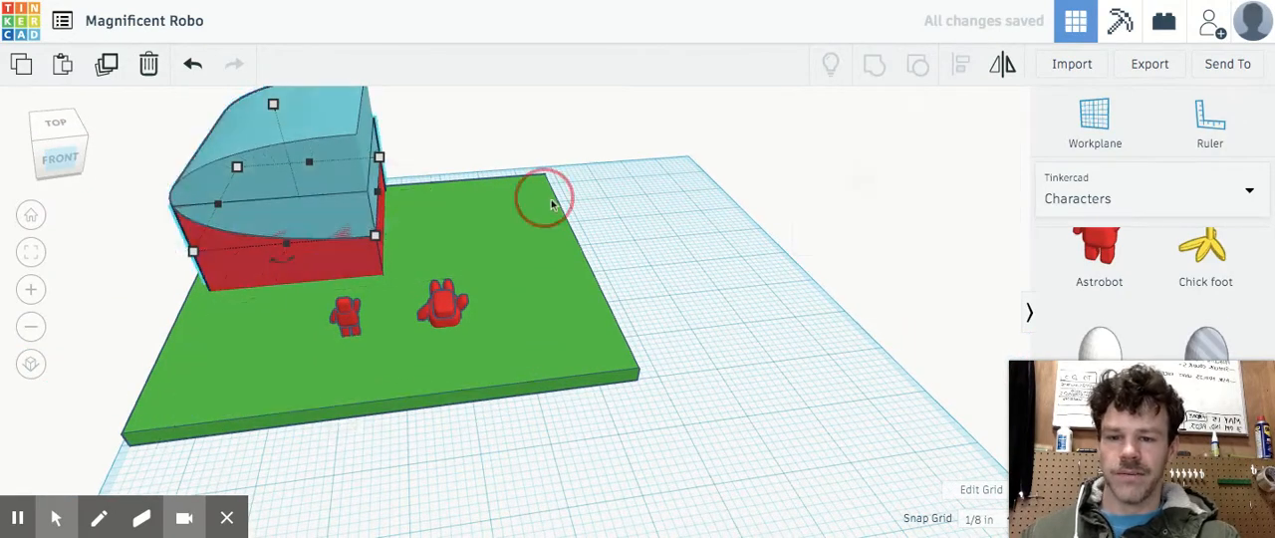
pyautogui.click(320, 289)
pyautogui.click(861, 194)
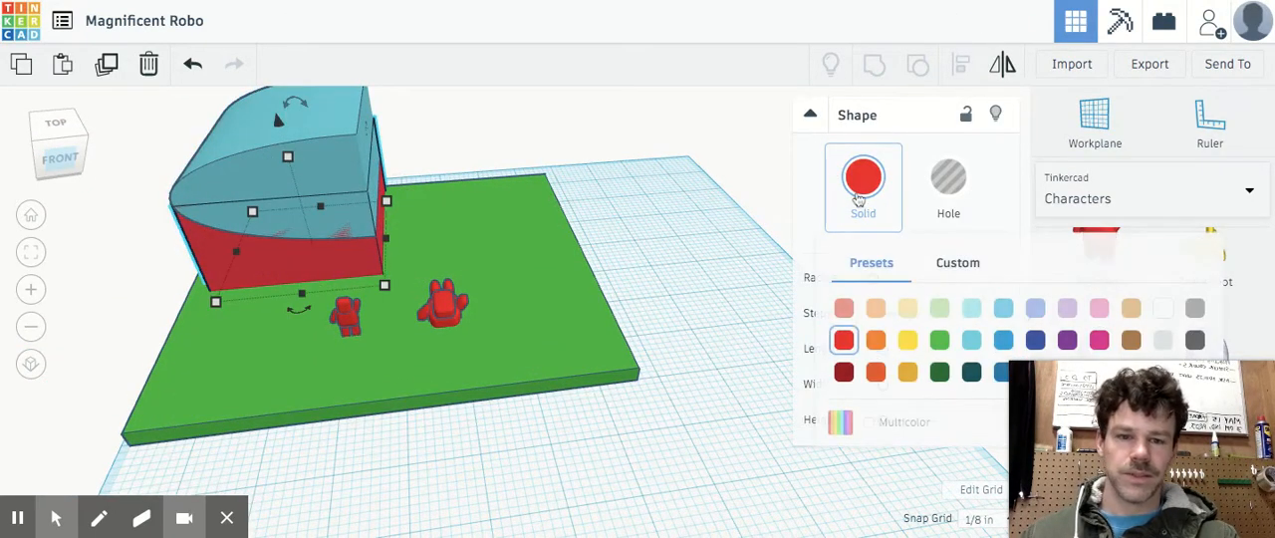
pyautogui.click(973, 313)
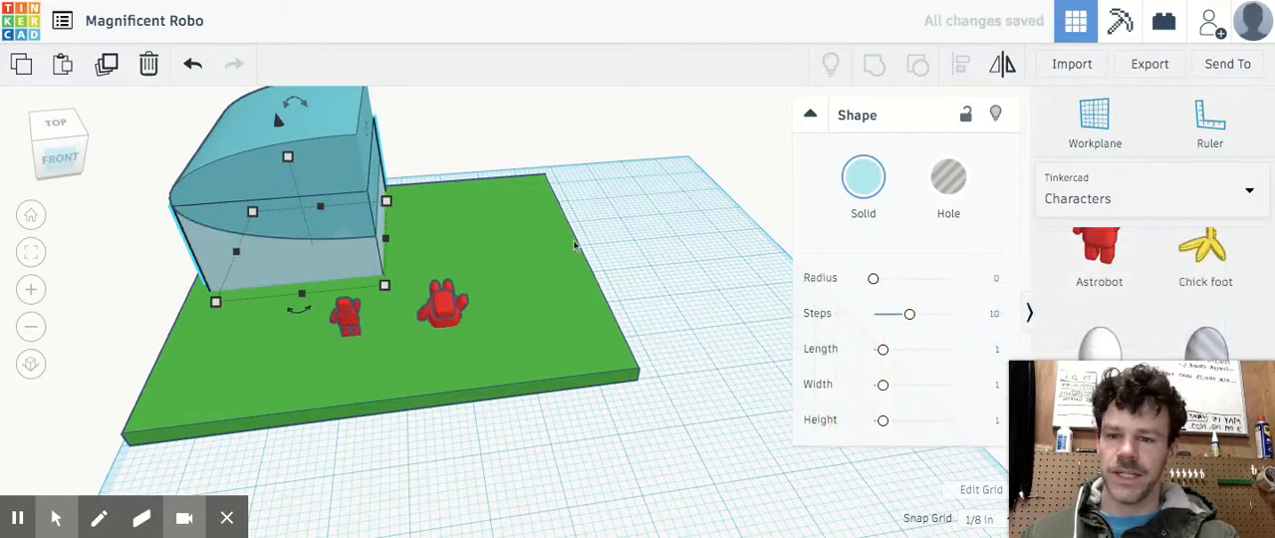
pyautogui.click(328, 163)
pyautogui.click(46, 143)
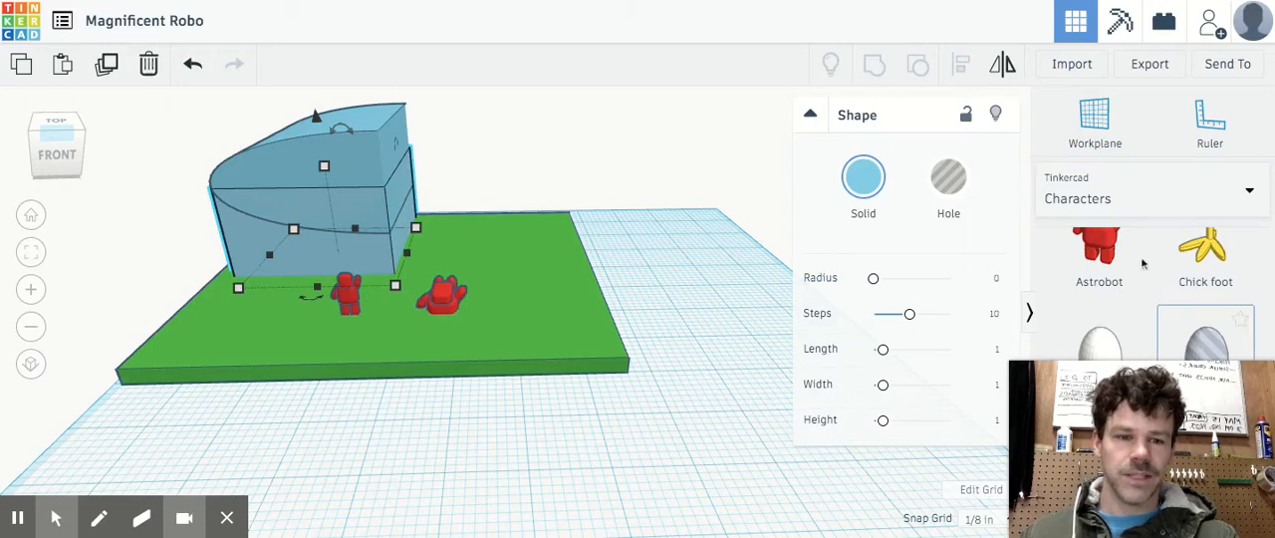
# Switch the shape library to Basic Shapes, place a red box at the house's right wall, and raise it about 1 1/8 in
pyautogui.click(1142, 187)
pyautogui.scroll(-3, 1096, 269)
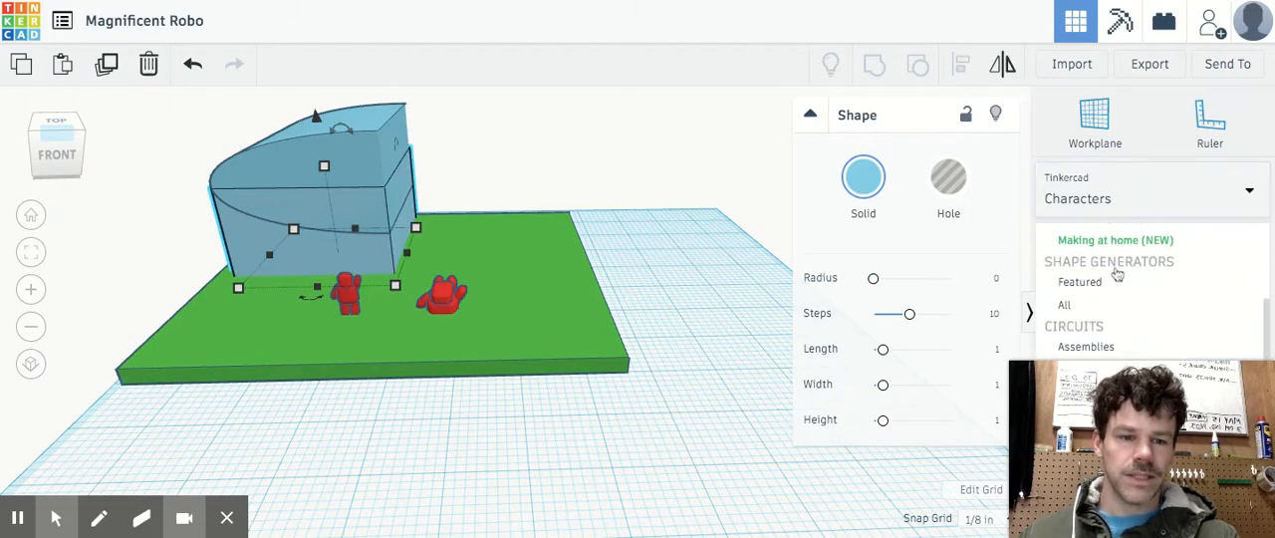
pyautogui.scroll(-1, 1117, 275)
pyautogui.scroll(5, 1118, 275)
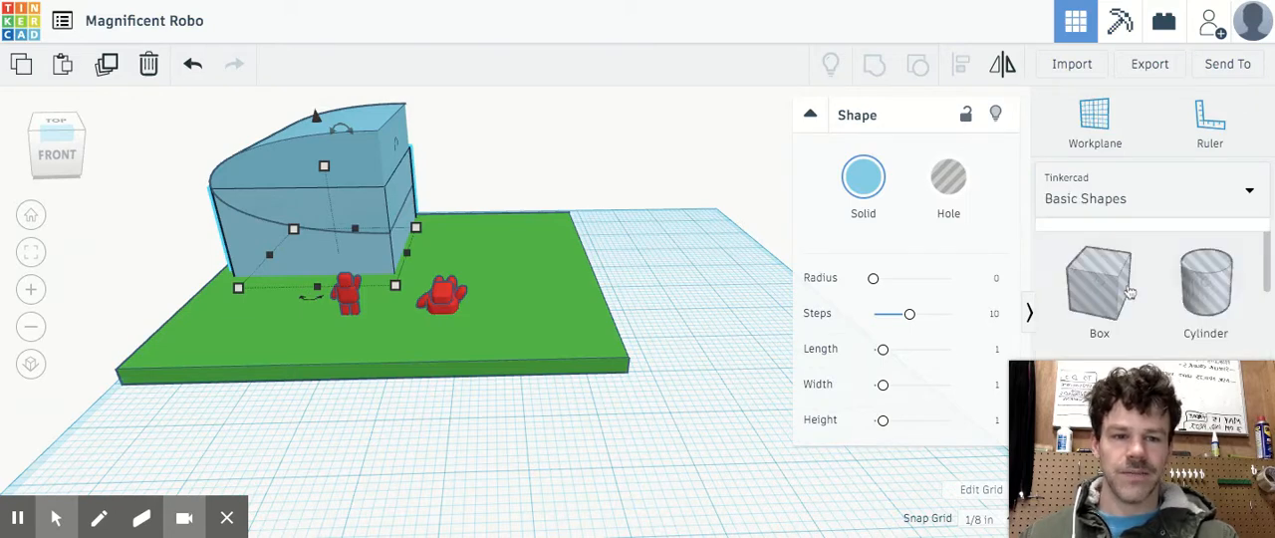
pyautogui.scroll(-2, 1133, 299)
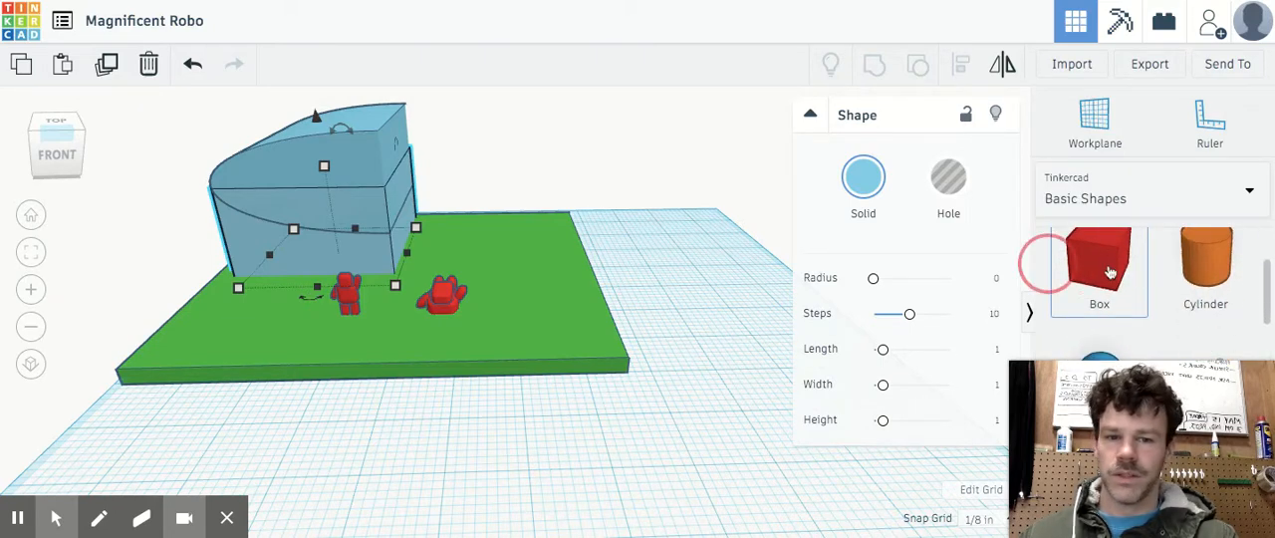
pyautogui.moveTo(1111, 271); pyautogui.dragTo(420, 224)
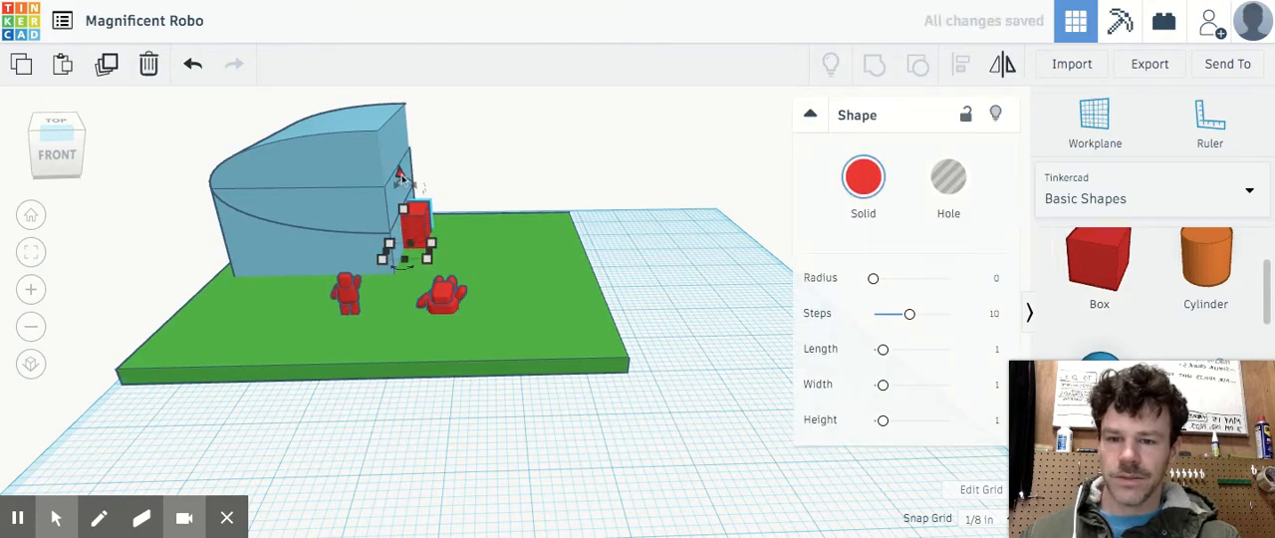
pyautogui.moveTo(401, 175); pyautogui.dragTo(395, 122)
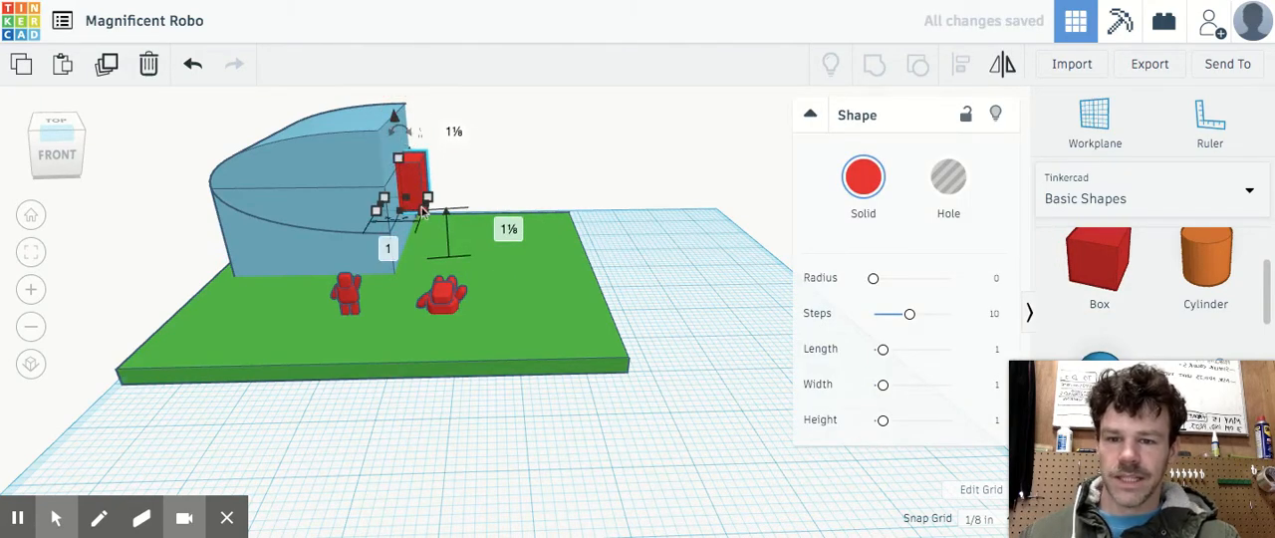
# Shape the red box into a raised porch roof slab about 2 7/8 by 2 1/8 in, and lower a duplicate 1 5/8 in as the floor
pyautogui.moveTo(423, 211); pyautogui.dragTo(511, 227)
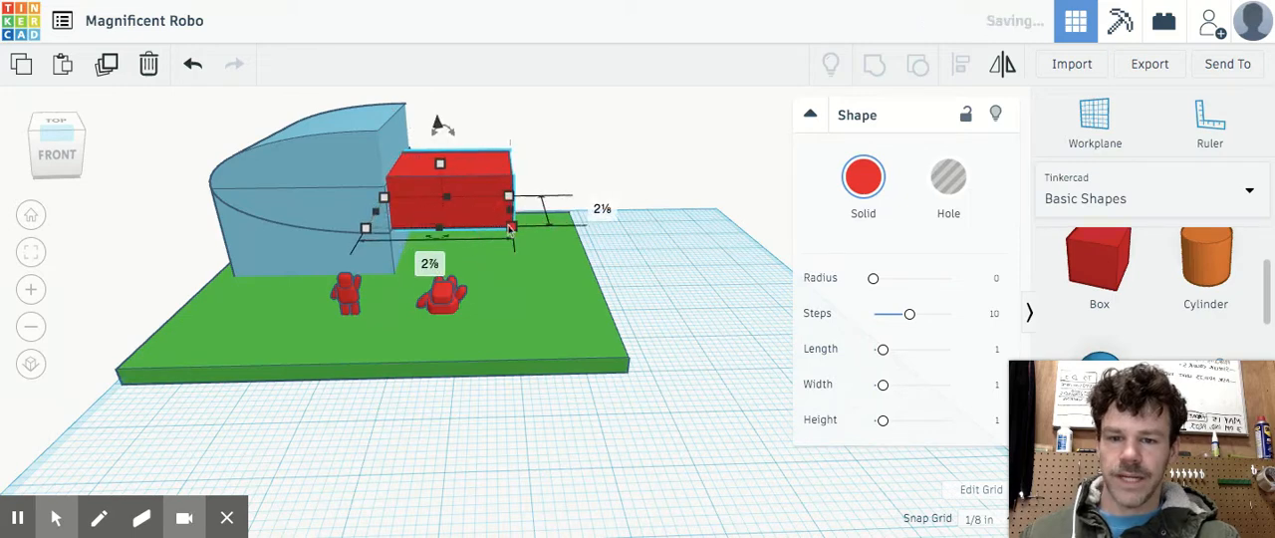
pyautogui.moveTo(438, 165); pyautogui.dragTo(432, 126)
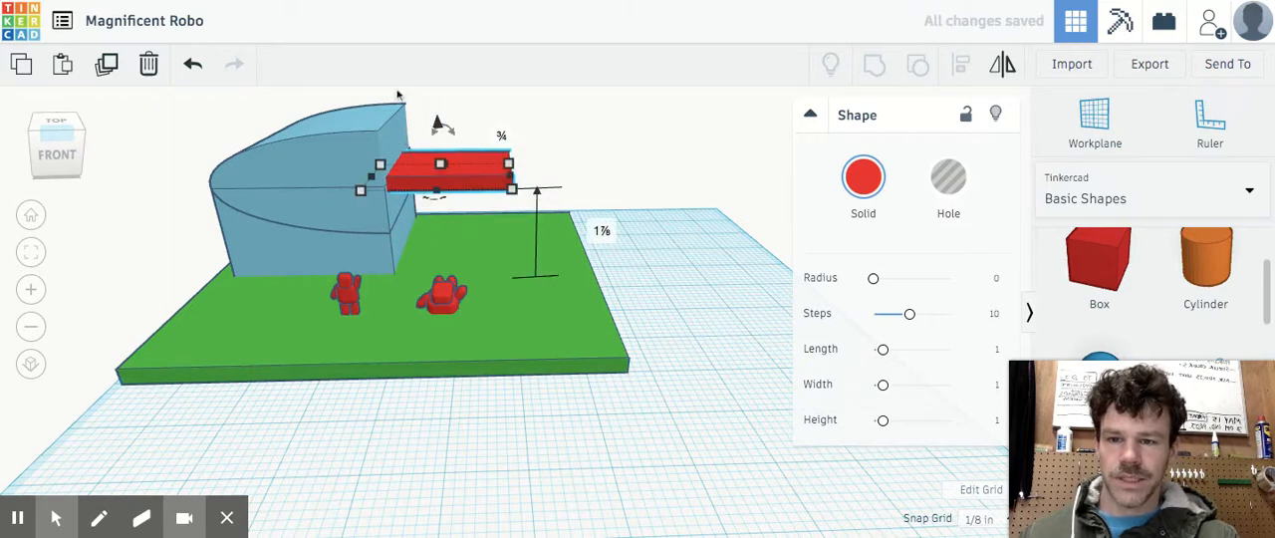
pyautogui.click(107, 65)
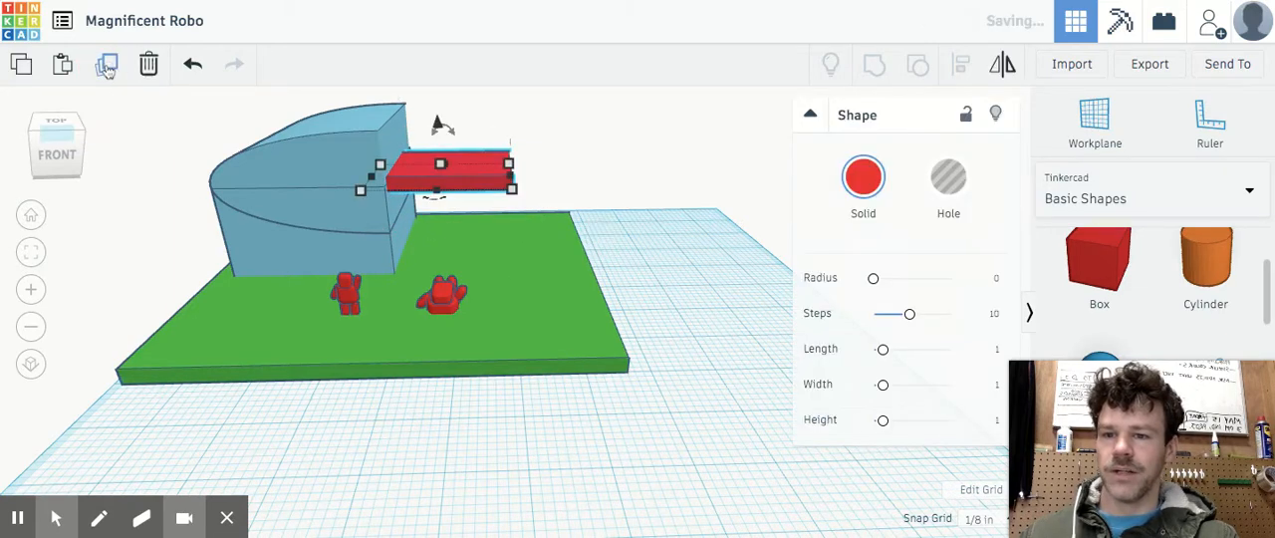
pyautogui.moveTo(438, 128); pyautogui.dragTo(442, 203)
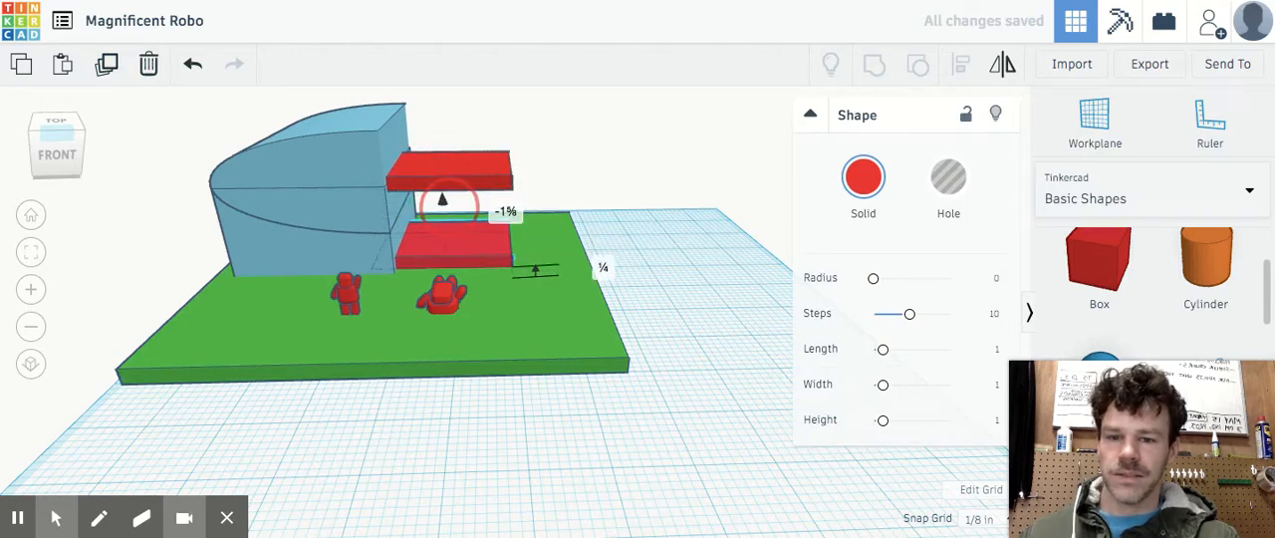
# Recolor the porch roof and floor slabs light blue and add matching light blue pillars between them
pyautogui.click(479, 165)
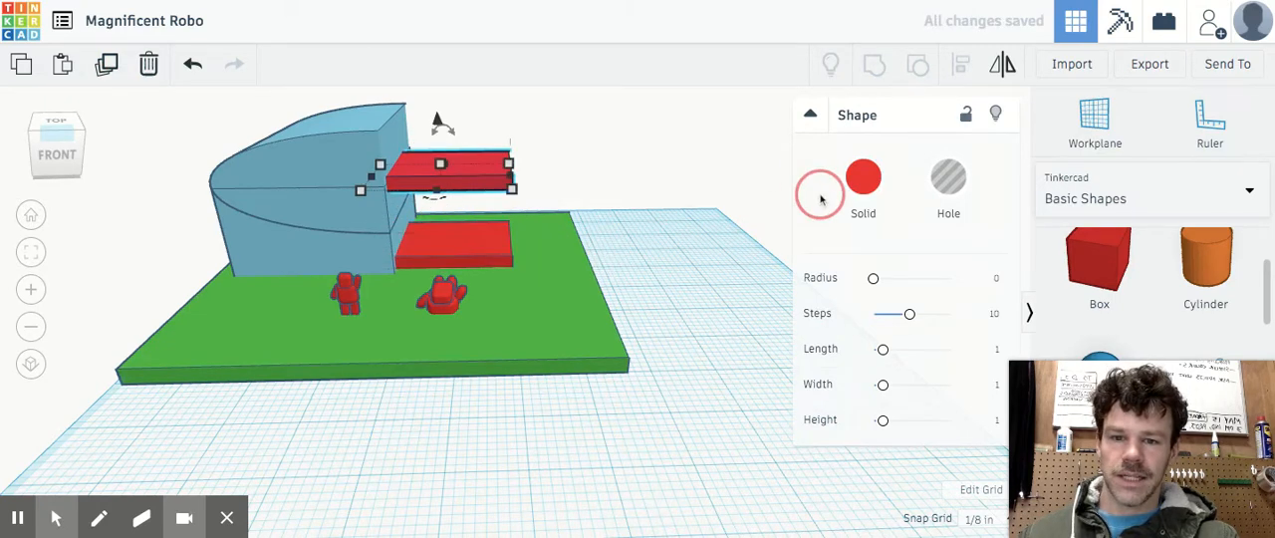
pyautogui.click(863, 181)
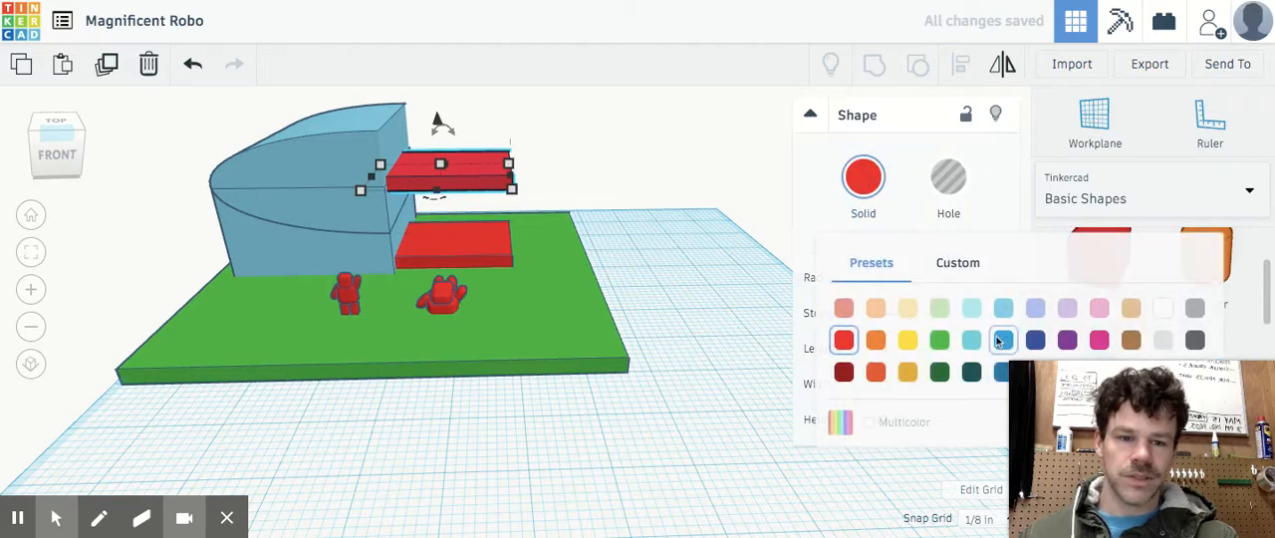
pyautogui.click(1003, 311)
pyautogui.moveTo(485, 235); pyautogui.dragTo(575, 442, button='right')
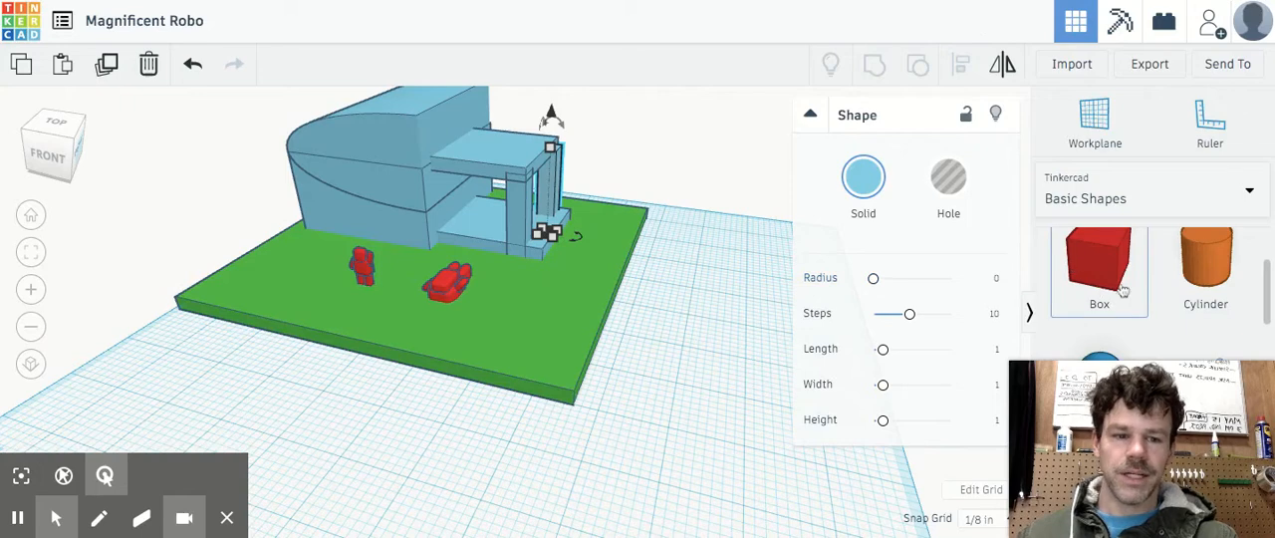
# Place a box on the house's front wall, shape it into a tall, thin door, and color it dark blue
pyautogui.moveTo(1100, 272); pyautogui.dragTo(395, 221)
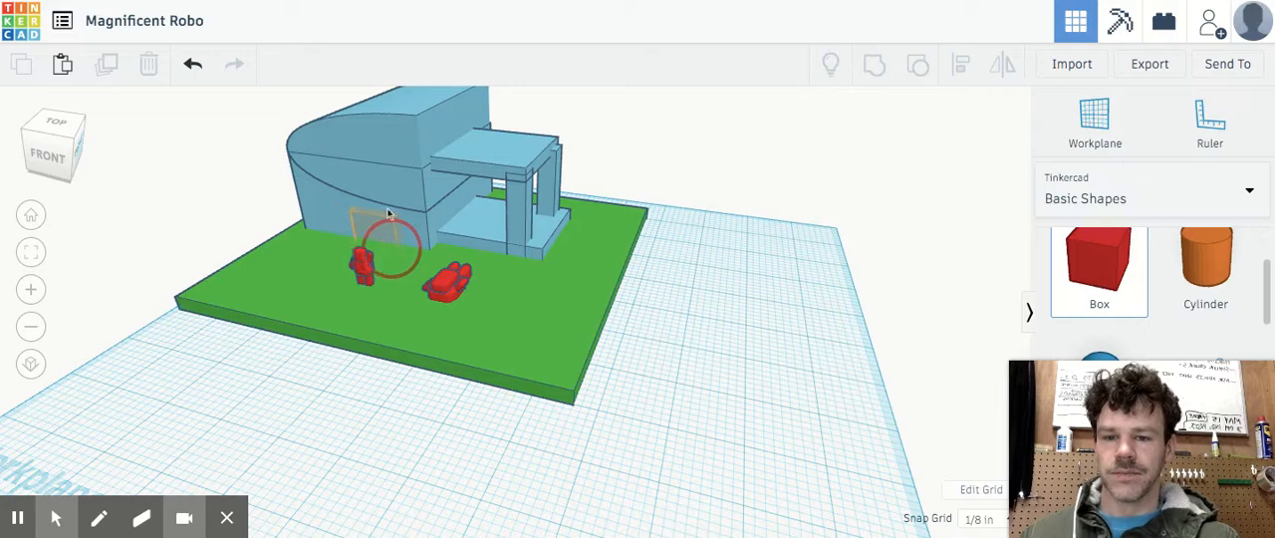
pyautogui.moveTo(388, 214); pyautogui.dragTo(380, 176)
pyautogui.moveTo(400, 267); pyautogui.dragTo(385, 263)
pyautogui.moveTo(357, 225); pyautogui.dragTo(363, 221)
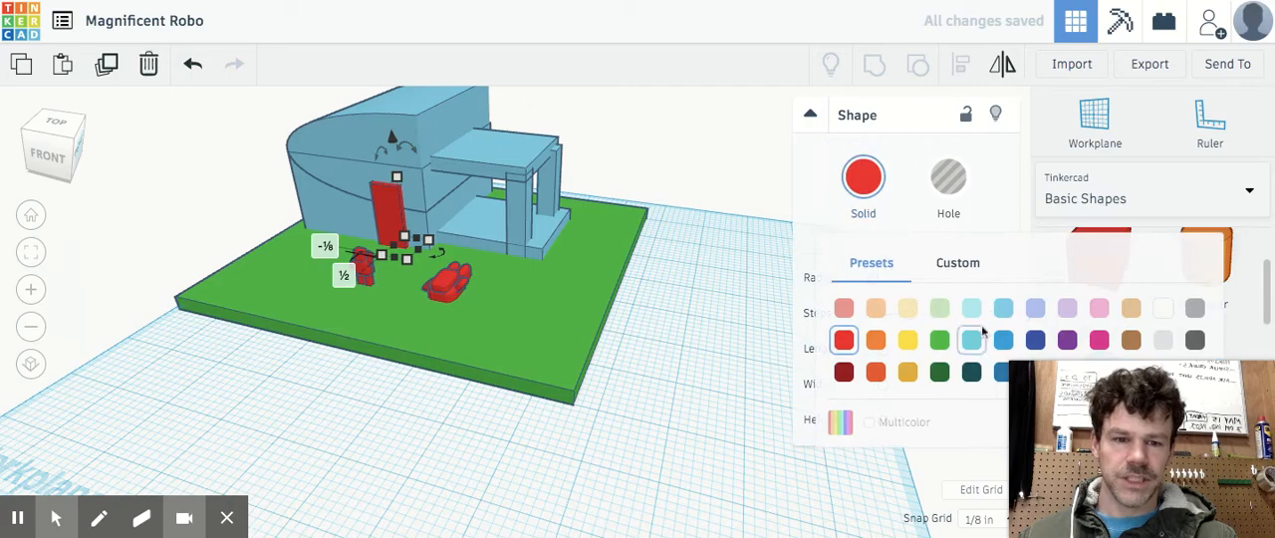
pyautogui.click(1035, 340)
# Copy the dark blue door to its left as a shorter window, 5/8 by 7/8 in at the base, and add another copy on the porch wall
pyautogui.click(54, 156)
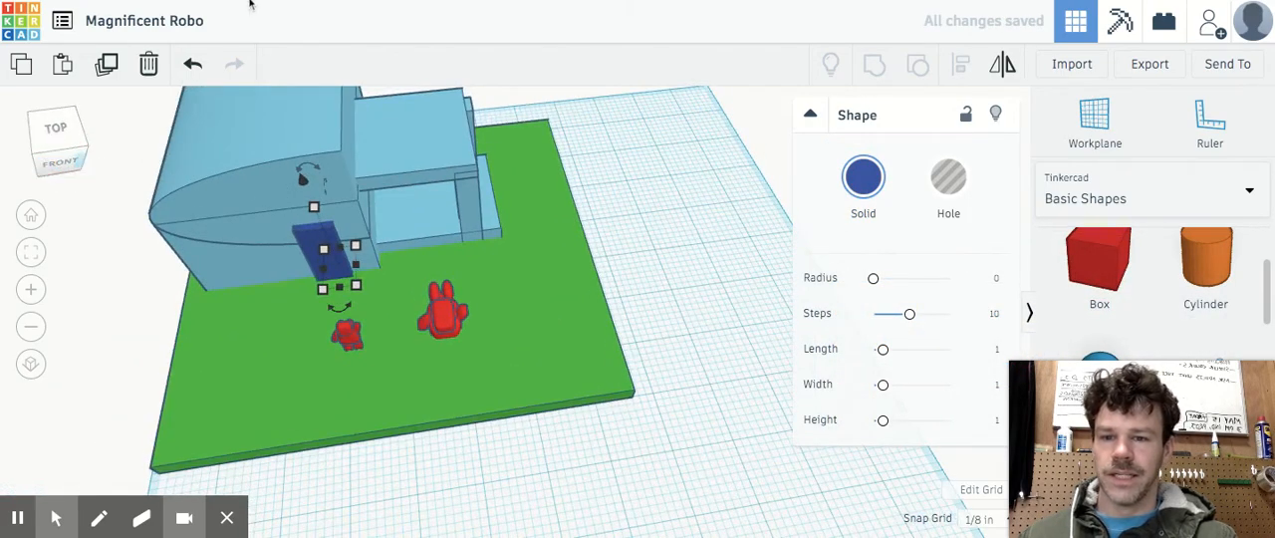
pyautogui.click(70, 68)
pyautogui.moveTo(321, 251); pyautogui.dragTo(251, 250)
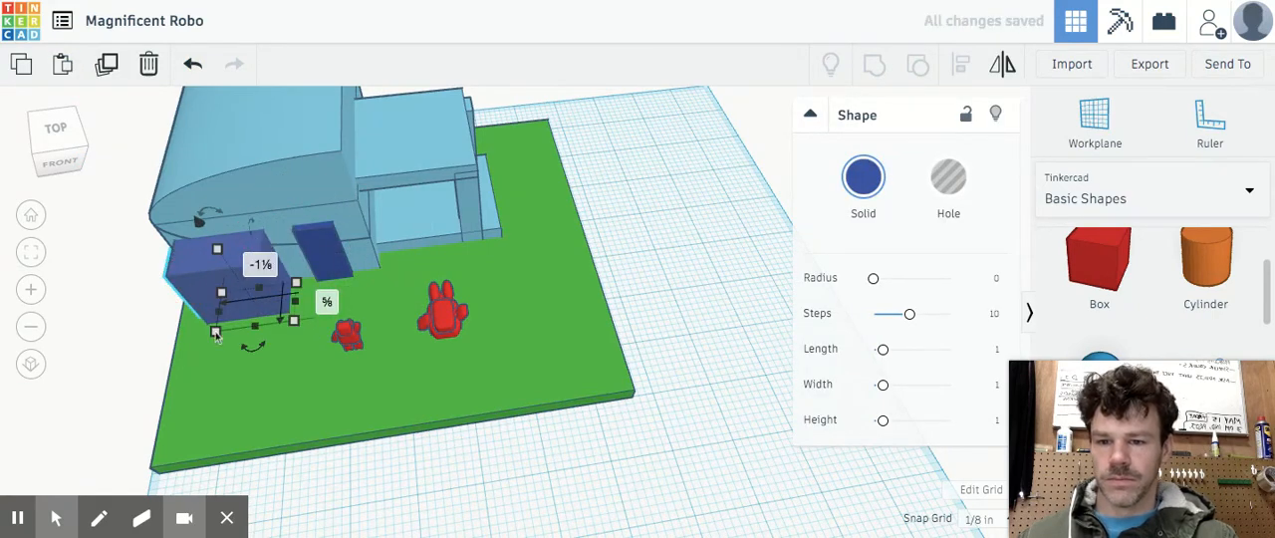
pyautogui.moveTo(216, 334); pyautogui.dragTo(258, 325)
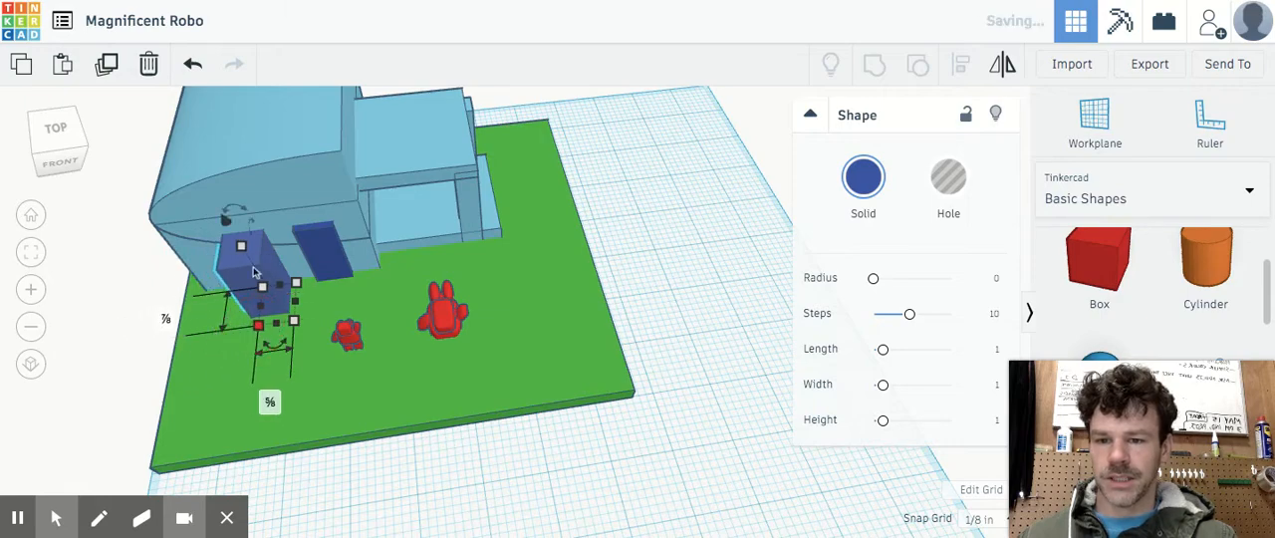
pyautogui.moveTo(242, 247); pyautogui.dragTo(258, 277)
pyautogui.moveTo(74, 124)
pyautogui.mouseDown()
pyautogui.moveTo(55, 126)
pyautogui.moveTo(67, 134)
pyautogui.mouseUp()
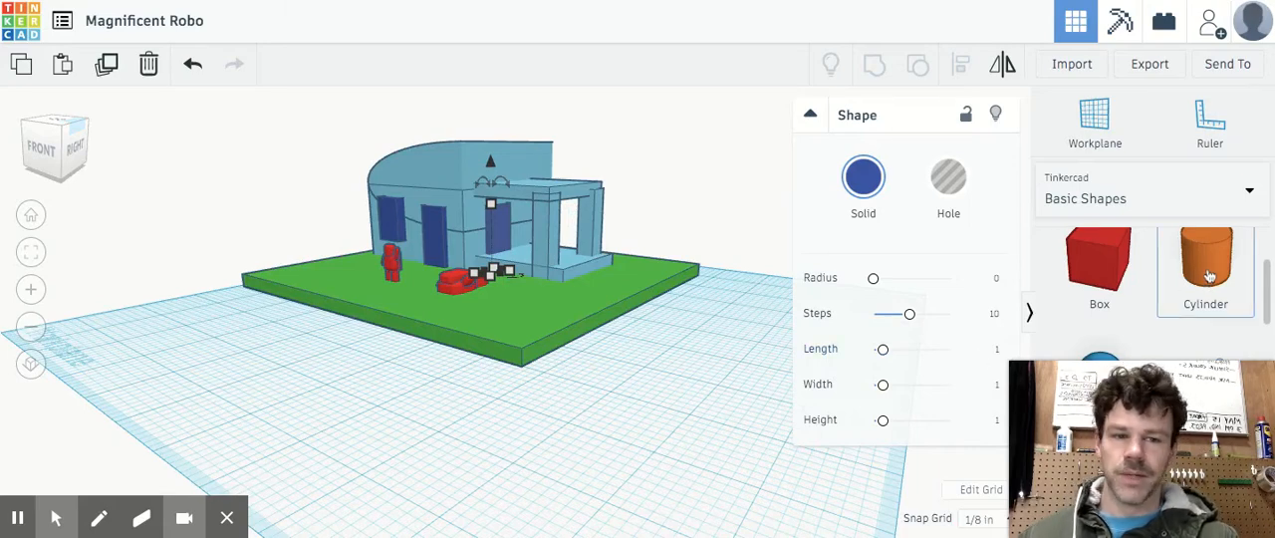
# Build a tree at the slab's left side from a tall, narrow cylinder trunk with a wide, flattened sphere on top
pyautogui.moveTo(1208, 278); pyautogui.dragTo(325, 235)
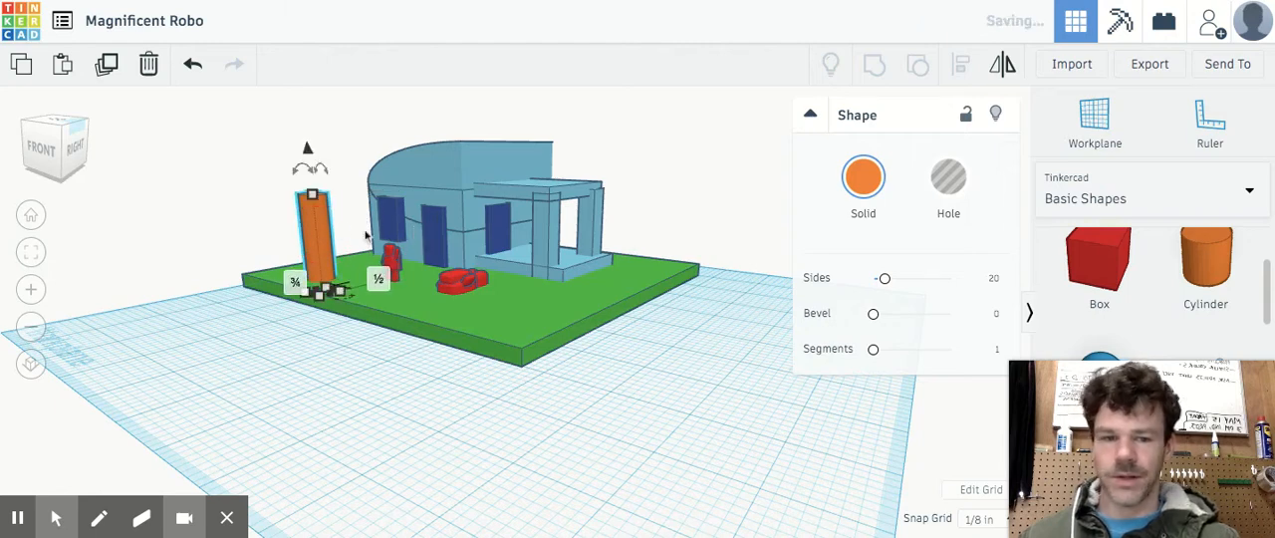
pyautogui.scroll(-2, 1086, 304)
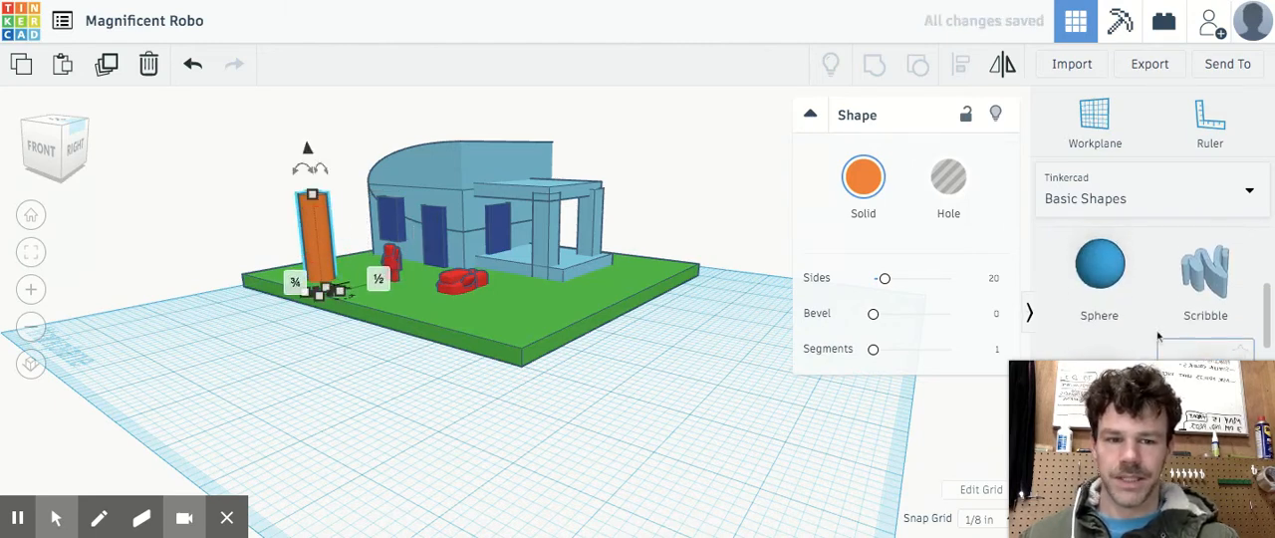
pyautogui.moveTo(1108, 305); pyautogui.dragTo(313, 261)
pyautogui.moveTo(317, 210); pyautogui.dragTo(305, 125)
pyautogui.moveTo(313, 221); pyautogui.dragTo(333, 197)
# Recolor the tree's sphere canopy green
pyautogui.click(858, 183)
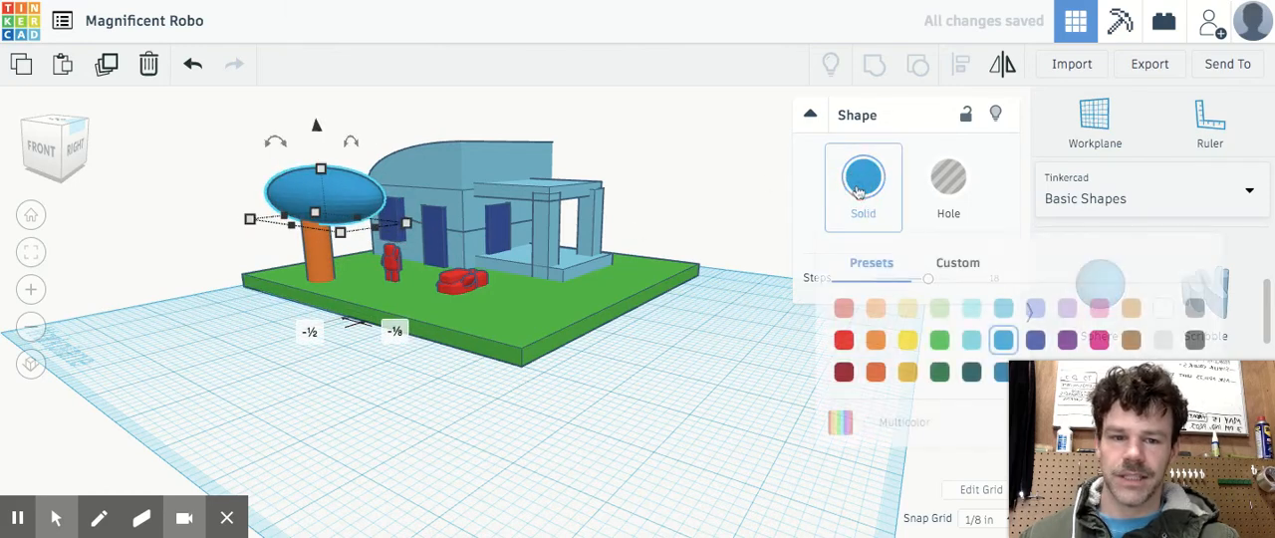
pyautogui.click(938, 339)
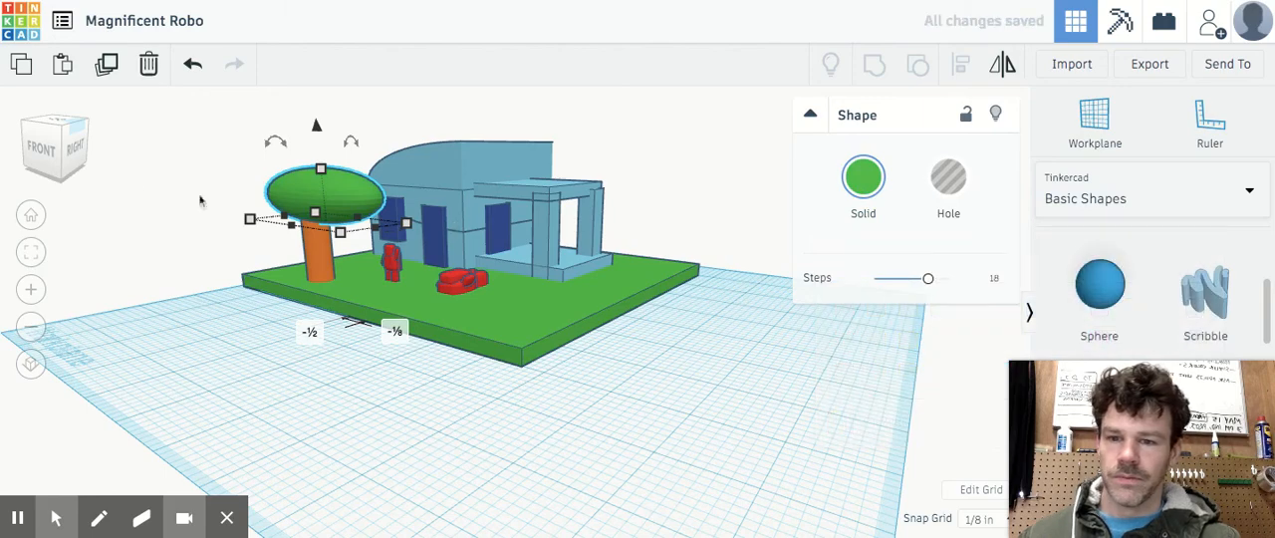
pyautogui.moveTo(44, 158)
pyautogui.mouseDown()
pyautogui.moveTo(50, 149)
pyautogui.moveTo(34, 149)
pyautogui.moveTo(44, 169)
pyautogui.moveTo(40, 159)
pyautogui.mouseUp()
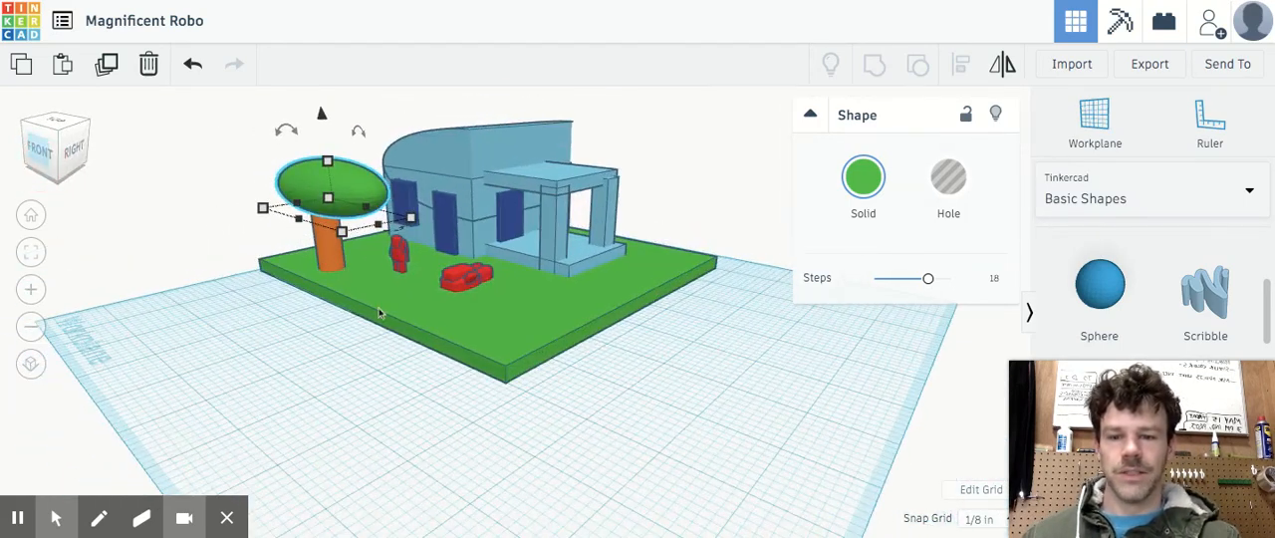